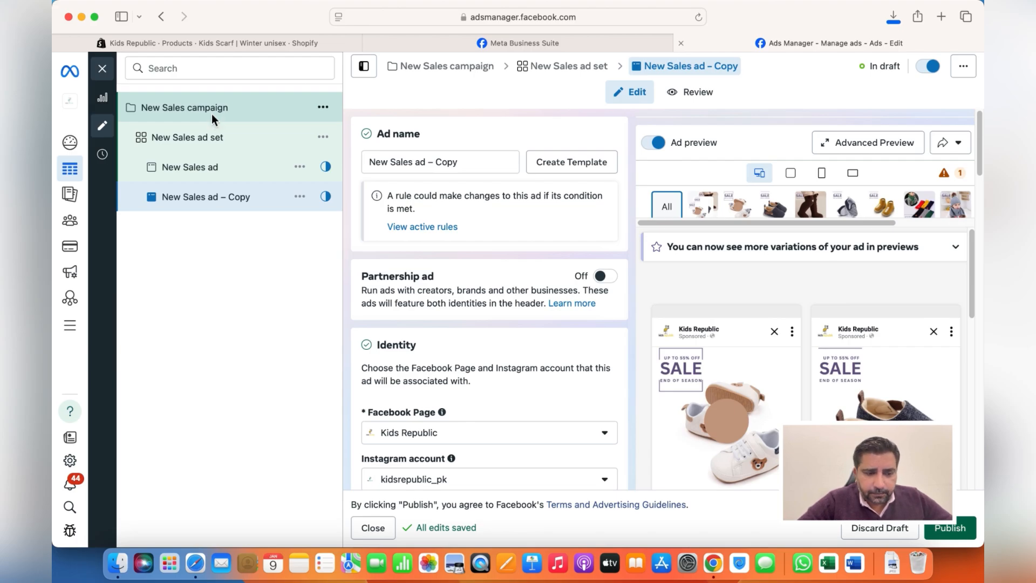
Step: Open the New Sales campaign settings and examine the special ad category questions about financial products and services
{"action": "left_click", "coordinate": [214, 117]}
{"action": "scroll", "coordinate": [607, 286], "scroll_direction": "down", "scroll_amount": 2}
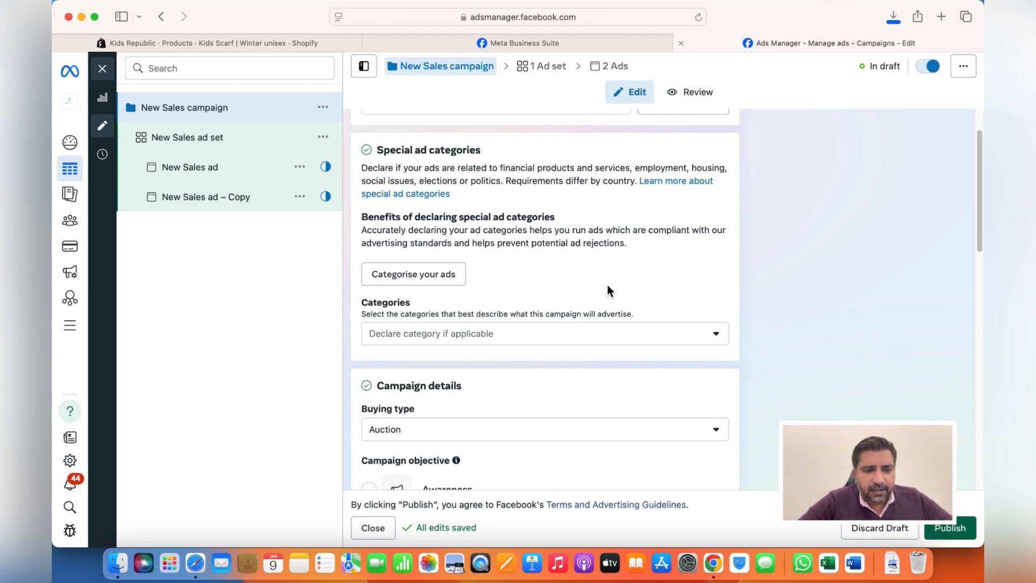
{"action": "scroll", "coordinate": [607, 286], "scroll_direction": "down", "scroll_amount": 10}
{"action": "scroll", "coordinate": [607, 292], "scroll_direction": "up", "scroll_amount": 12}
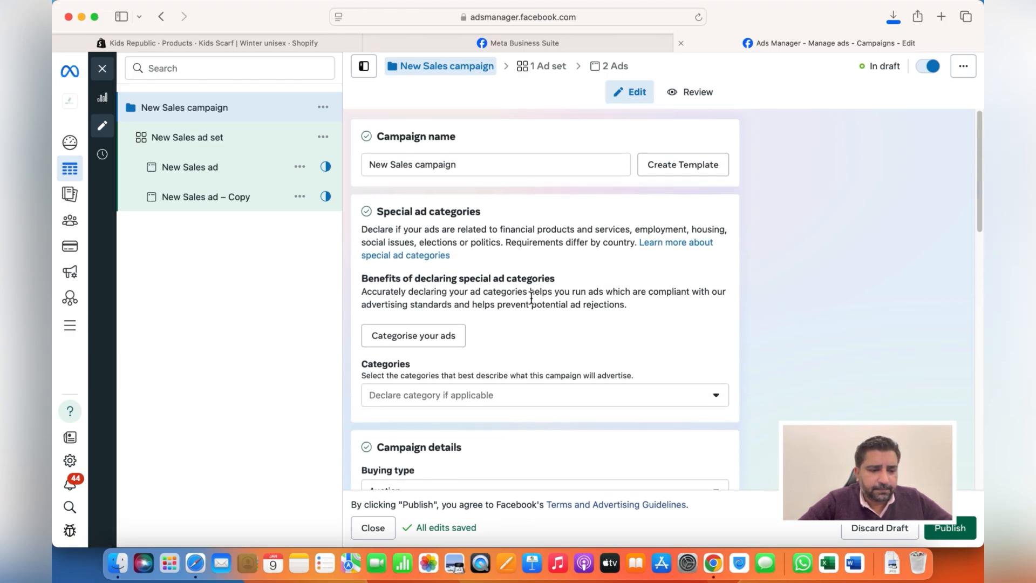
{"action": "left_click", "coordinate": [454, 346]}
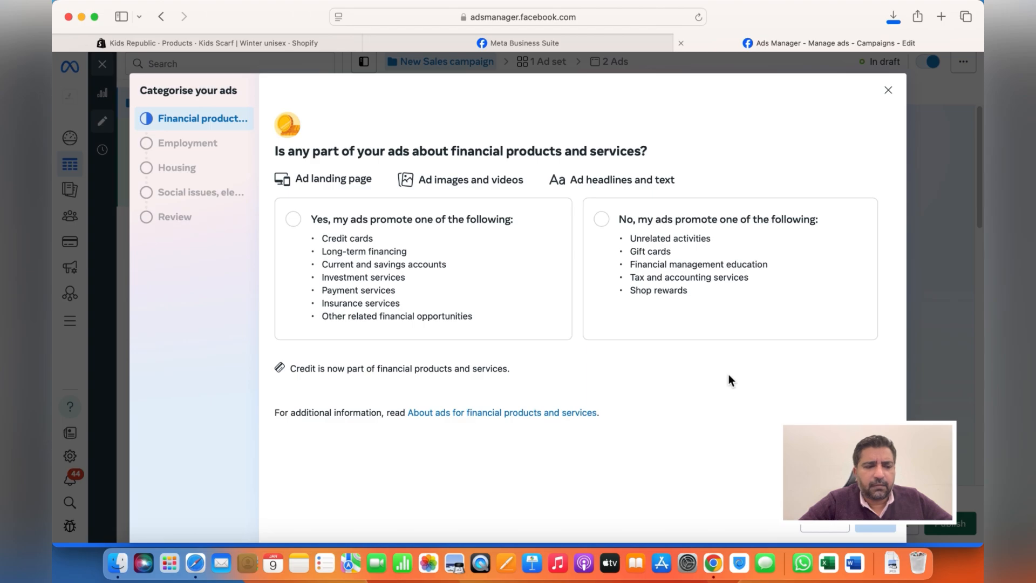
{"action": "left_click", "coordinate": [888, 91]}
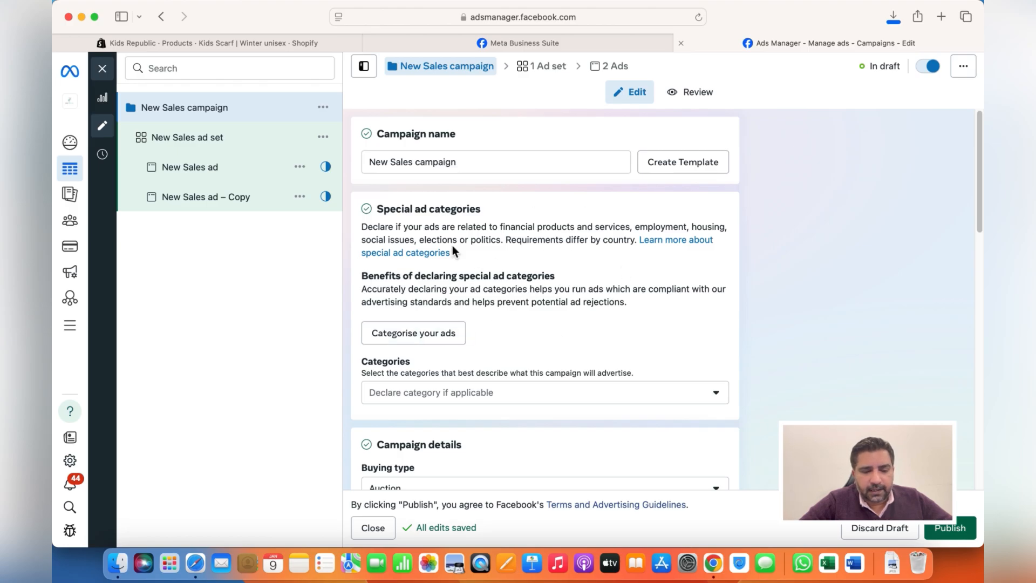
Step: Examine the campaign's objective, Advantage+ catalogue ads, Advantage campaign budget, A/B test and reporting settings
{"action": "scroll", "coordinate": [562, 311], "scroll_direction": "down", "scroll_amount": 10}
{"action": "scroll", "coordinate": [563, 318], "scroll_direction": "up", "scroll_amount": 3}
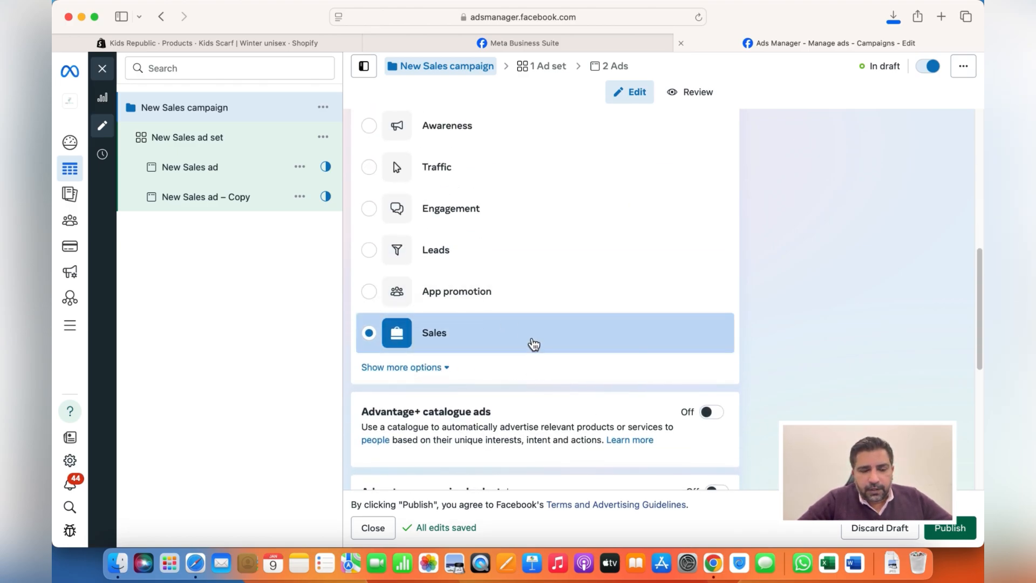
{"action": "scroll", "coordinate": [727, 332], "scroll_direction": "down", "scroll_amount": 5}
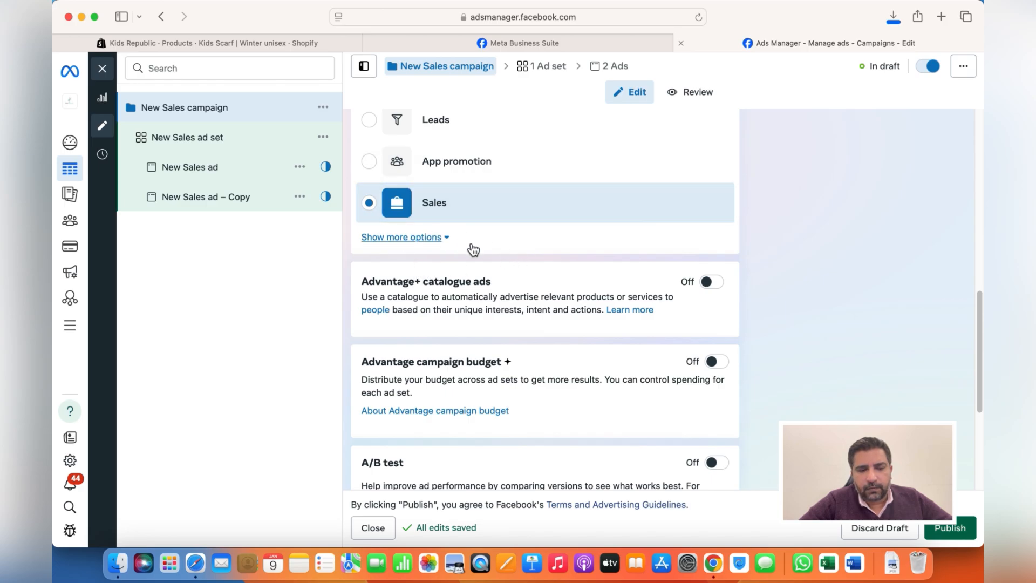
{"action": "scroll", "coordinate": [529, 286], "scroll_direction": "down", "scroll_amount": 3}
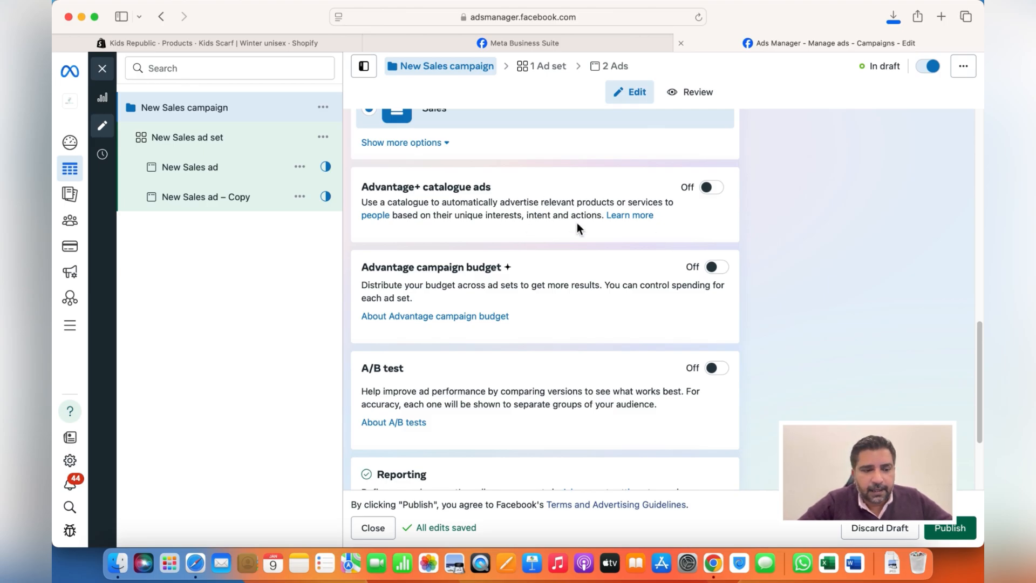
{"action": "scroll", "coordinate": [493, 212], "scroll_direction": "down", "scroll_amount": 1}
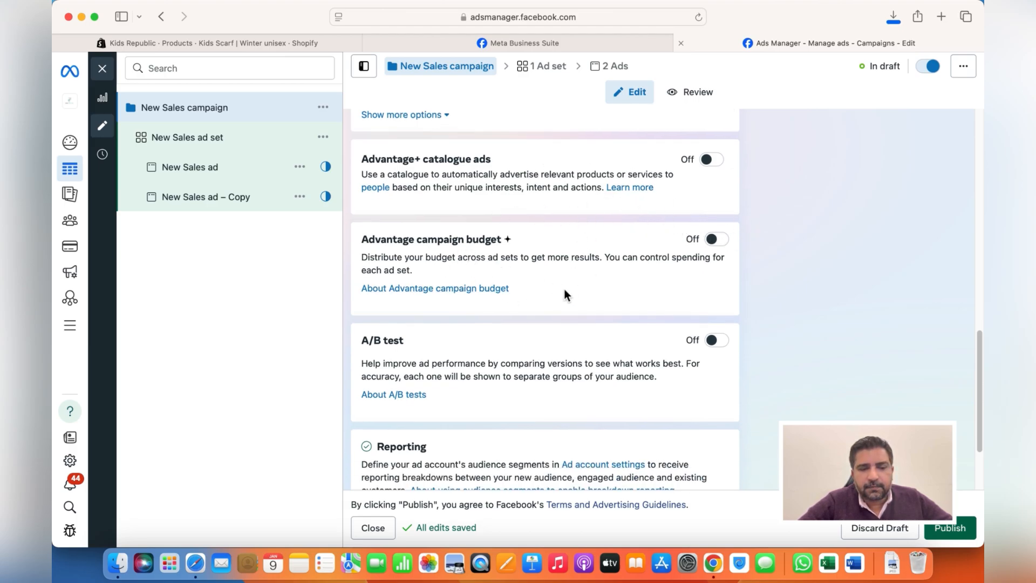
{"action": "scroll", "coordinate": [565, 294], "scroll_direction": "down", "scroll_amount": 1}
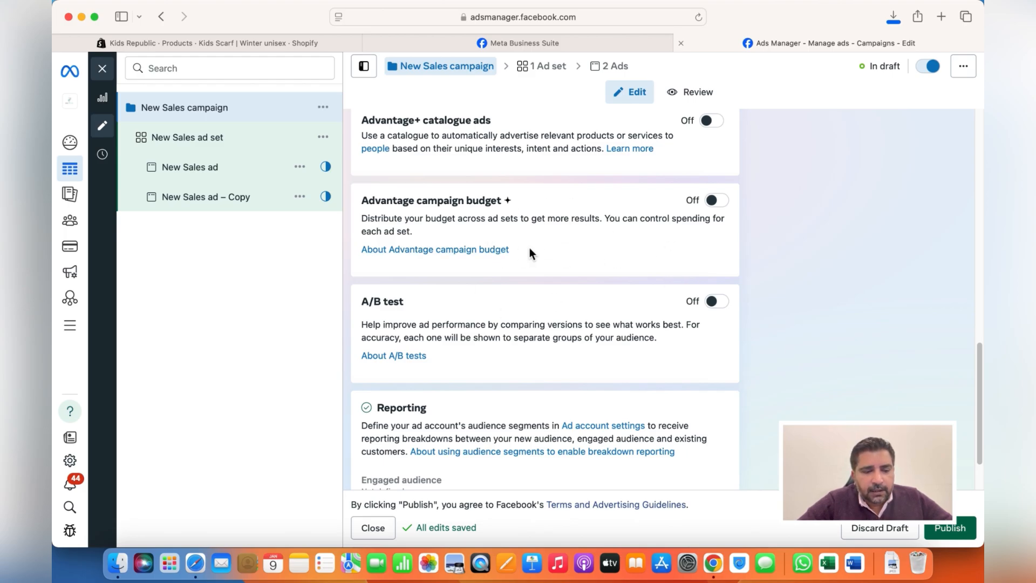
{"action": "scroll", "coordinate": [563, 266], "scroll_direction": "down", "scroll_amount": 1}
{"action": "scroll", "coordinate": [563, 264], "scroll_direction": "down", "scroll_amount": 2}
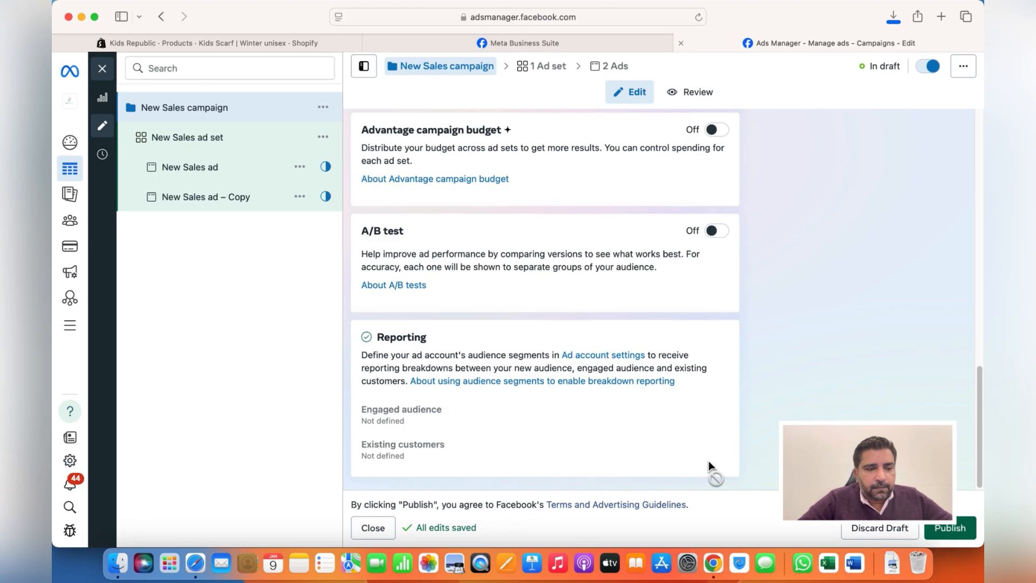
Step: Open the New Sales ad set and examine its conversion location, performance goal, dataset, conversion event and cost per result goal
{"action": "left_click", "coordinate": [198, 137]}
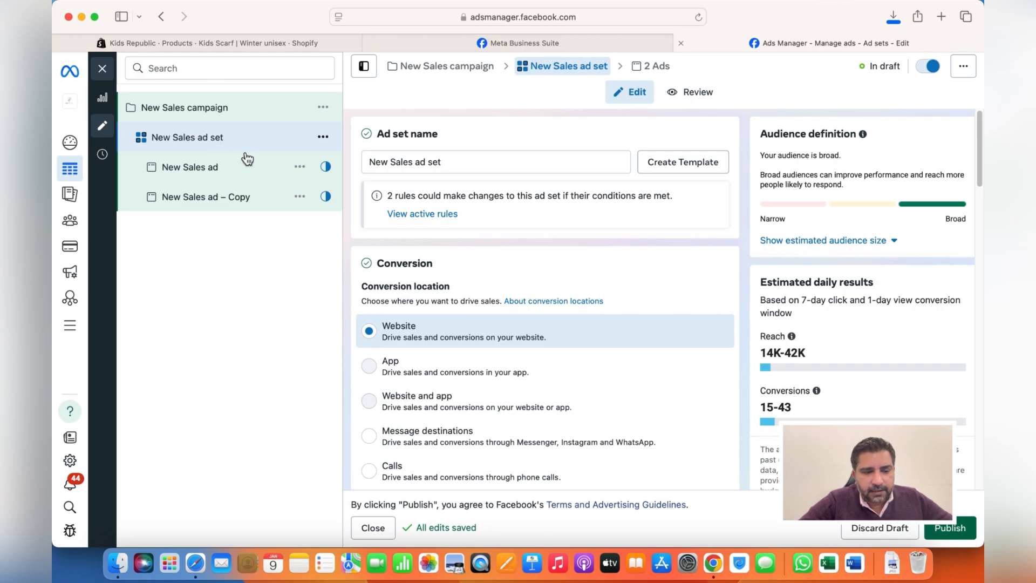
{"action": "scroll", "coordinate": [451, 252], "scroll_direction": "down", "scroll_amount": 3}
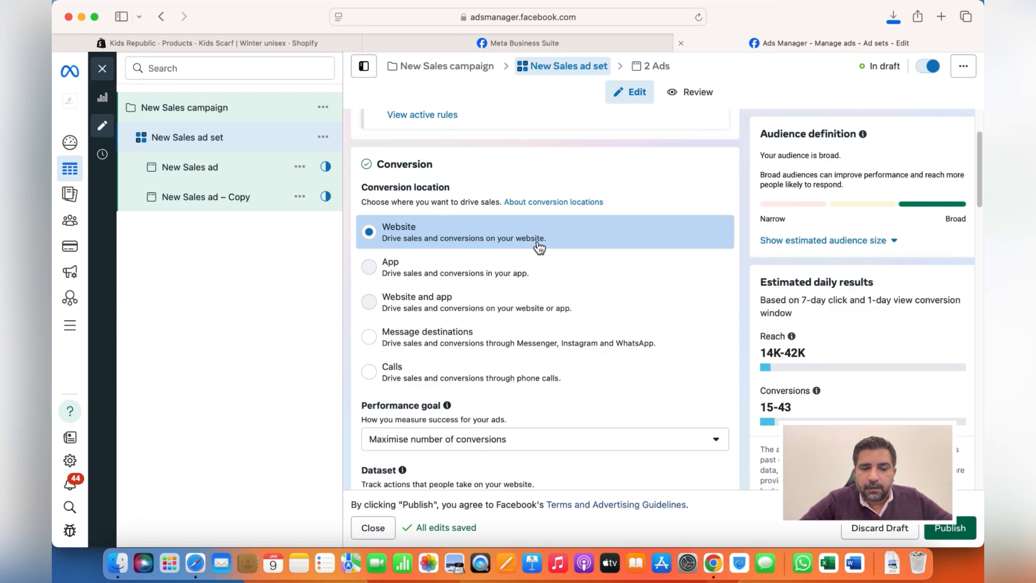
{"action": "scroll", "coordinate": [537, 243], "scroll_direction": "down", "scroll_amount": 1}
{"action": "mouse_move", "coordinate": [536, 239]}
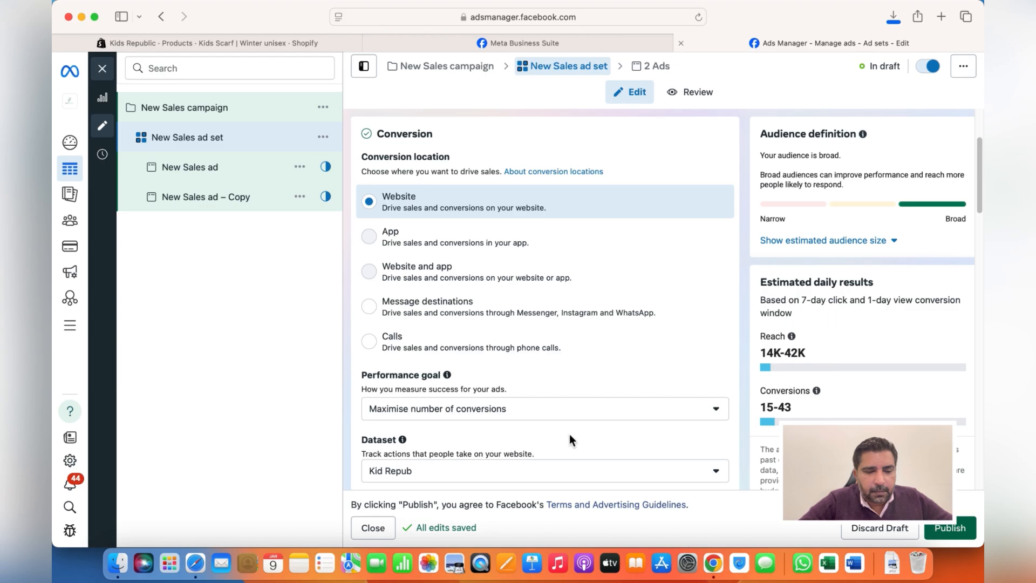
{"action": "left_click", "coordinate": [547, 414]}
{"action": "left_click", "coordinate": [234, 399]}
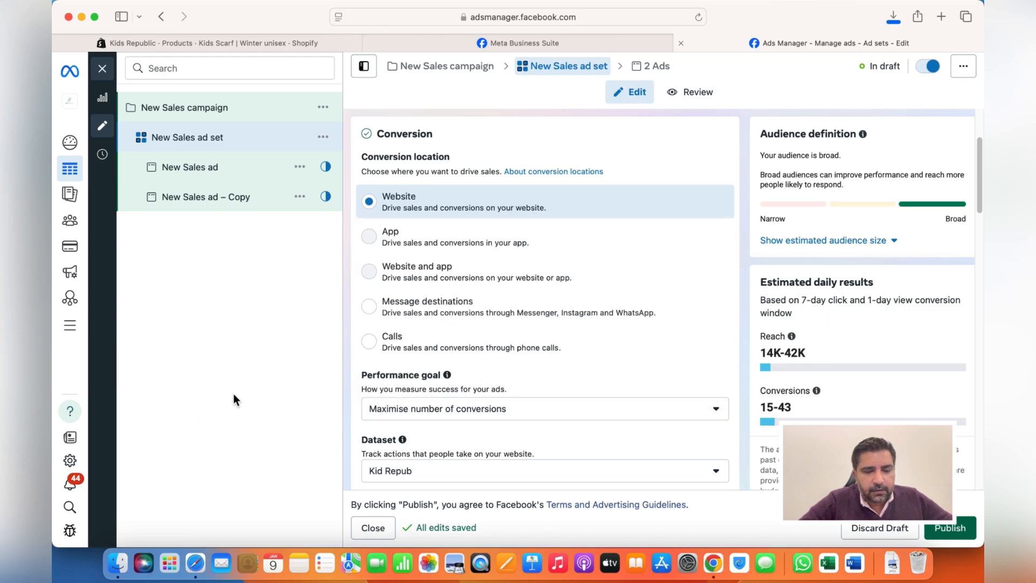
{"action": "scroll", "coordinate": [661, 363], "scroll_direction": "down", "scroll_amount": 5}
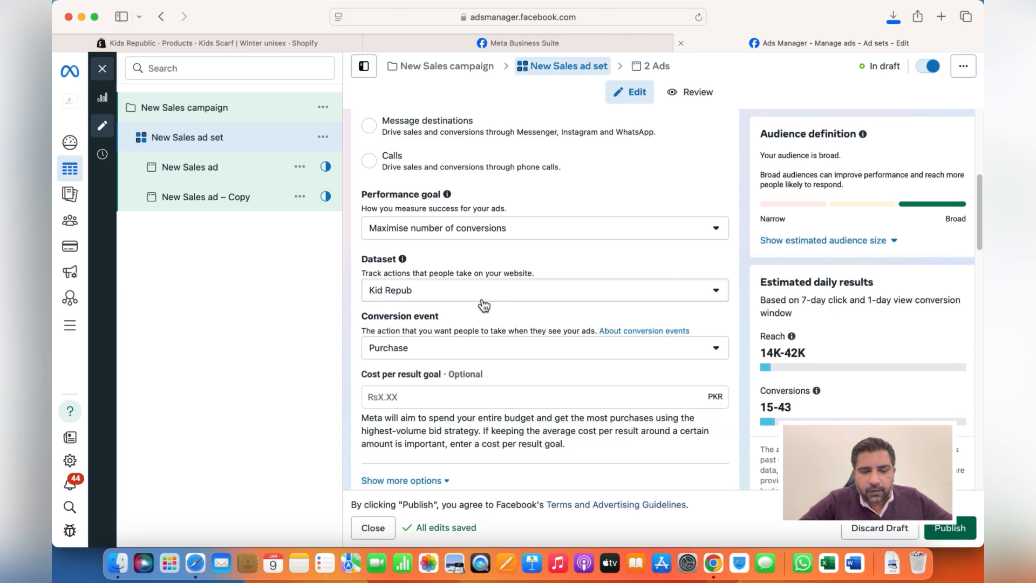
{"action": "scroll", "coordinate": [507, 357], "scroll_direction": "down", "scroll_amount": 3}
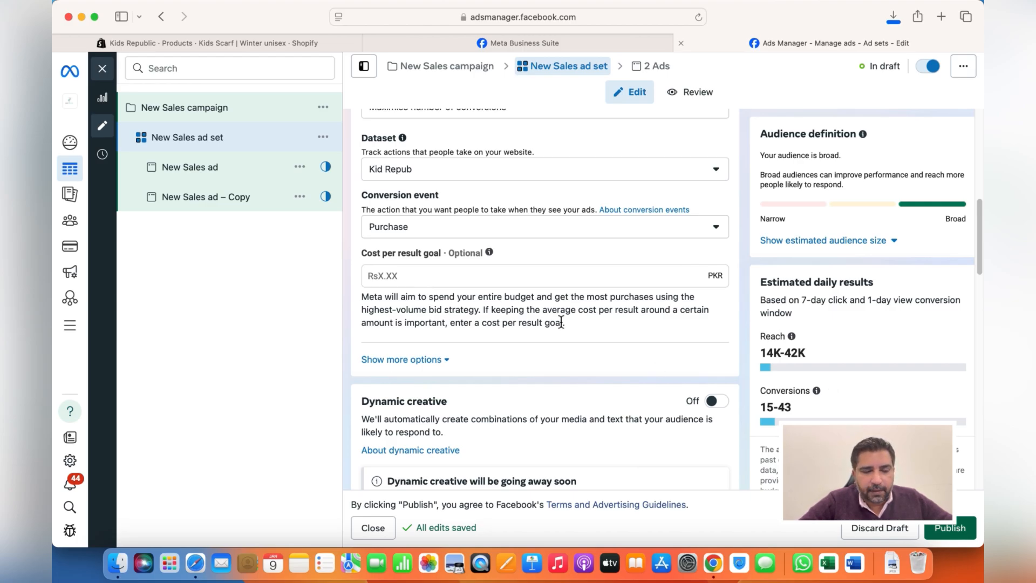
Step: Examine the ad set's dynamic creative, daily budget, schedule and audience location settings
{"action": "scroll", "coordinate": [561, 322], "scroll_direction": "down", "scroll_amount": 5}
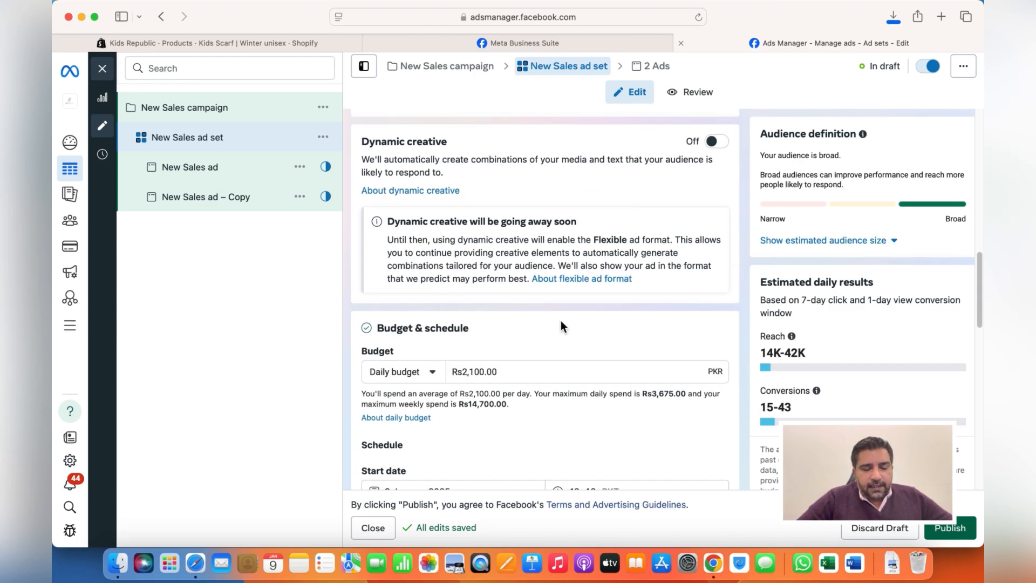
{"action": "scroll", "coordinate": [561, 321], "scroll_direction": "down", "scroll_amount": 2}
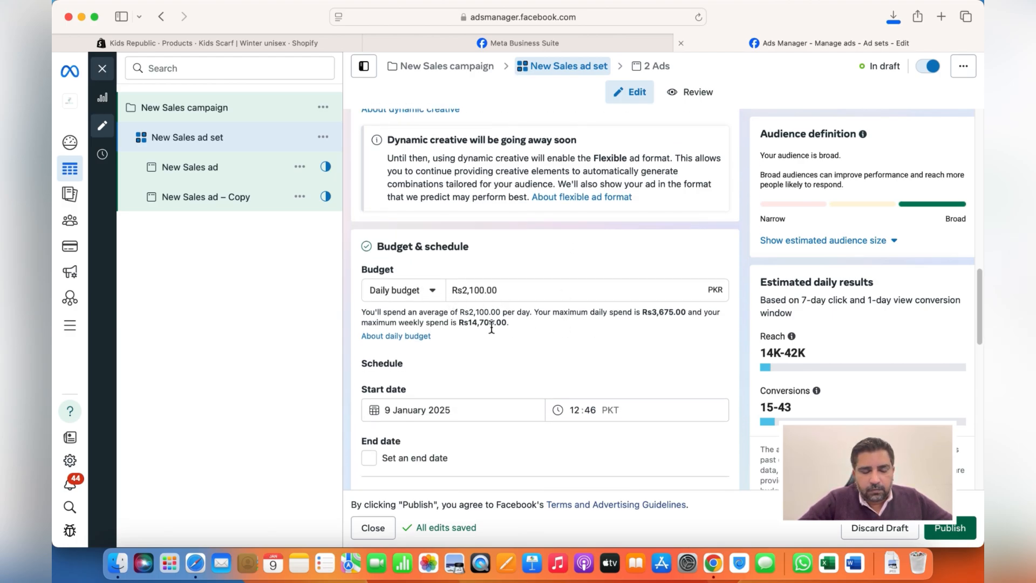
{"action": "scroll", "coordinate": [491, 327], "scroll_direction": "down", "scroll_amount": 3}
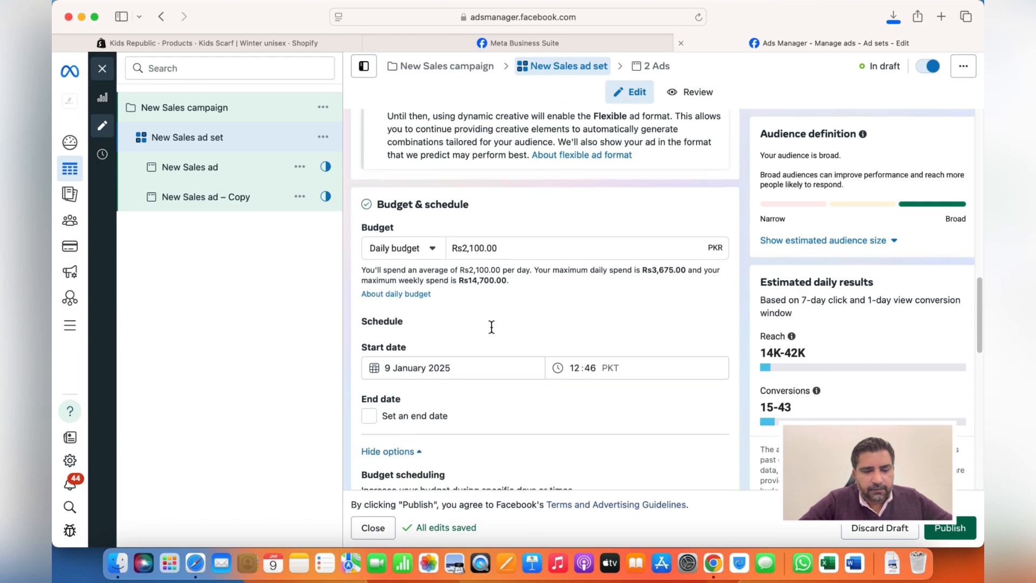
{"action": "scroll", "coordinate": [490, 327], "scroll_direction": "down", "scroll_amount": 2}
{"action": "scroll", "coordinate": [653, 281], "scroll_direction": "up", "scroll_amount": 1}
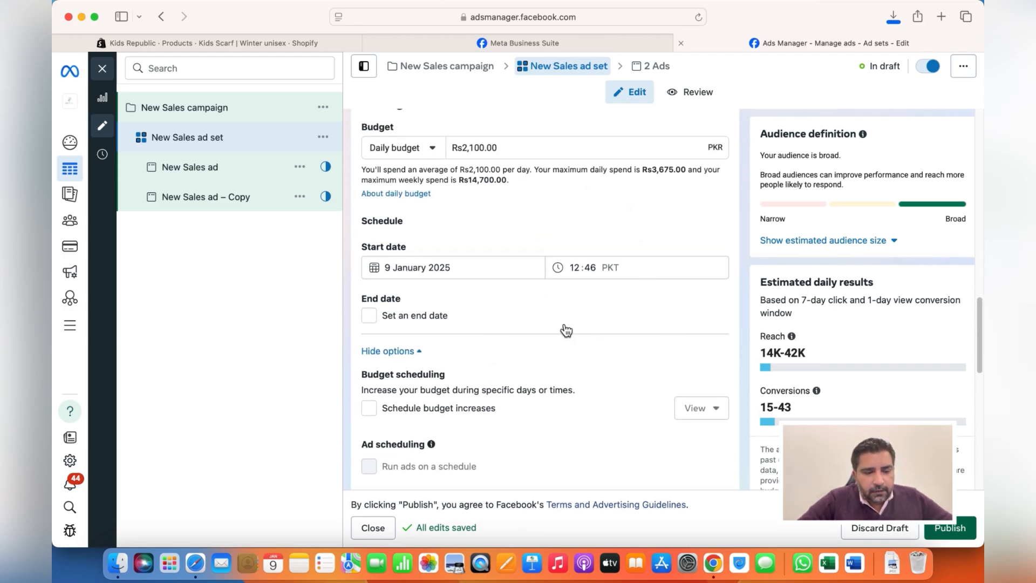
{"action": "scroll", "coordinate": [564, 329], "scroll_direction": "down", "scroll_amount": 3}
{"action": "scroll", "coordinate": [563, 330], "scroll_direction": "down", "scroll_amount": 6}
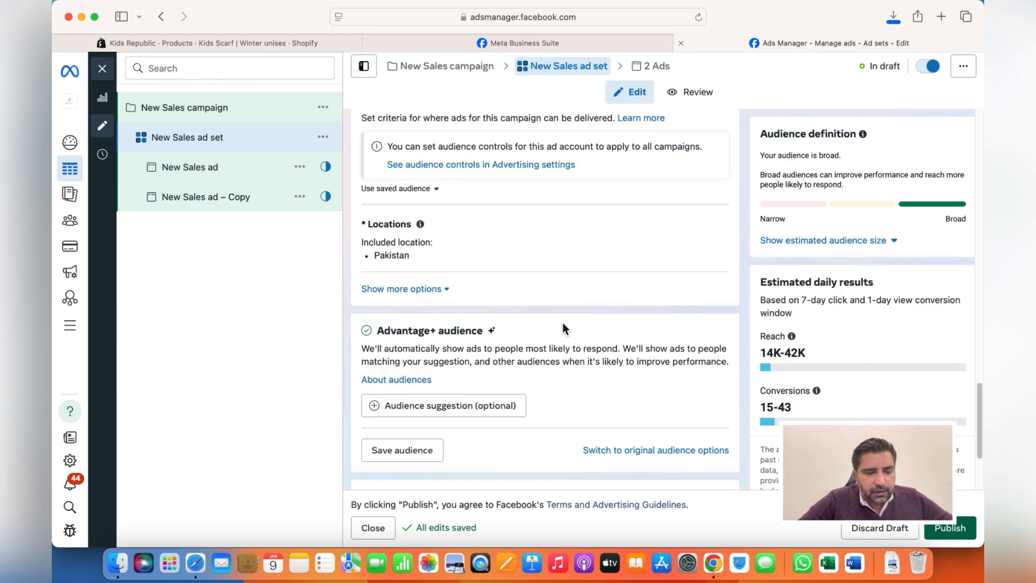
Step: Expand the optional audience suggestion settings for the ad set's Advantage+ audience
{"action": "scroll", "coordinate": [415, 300], "scroll_direction": "down", "scroll_amount": 3}
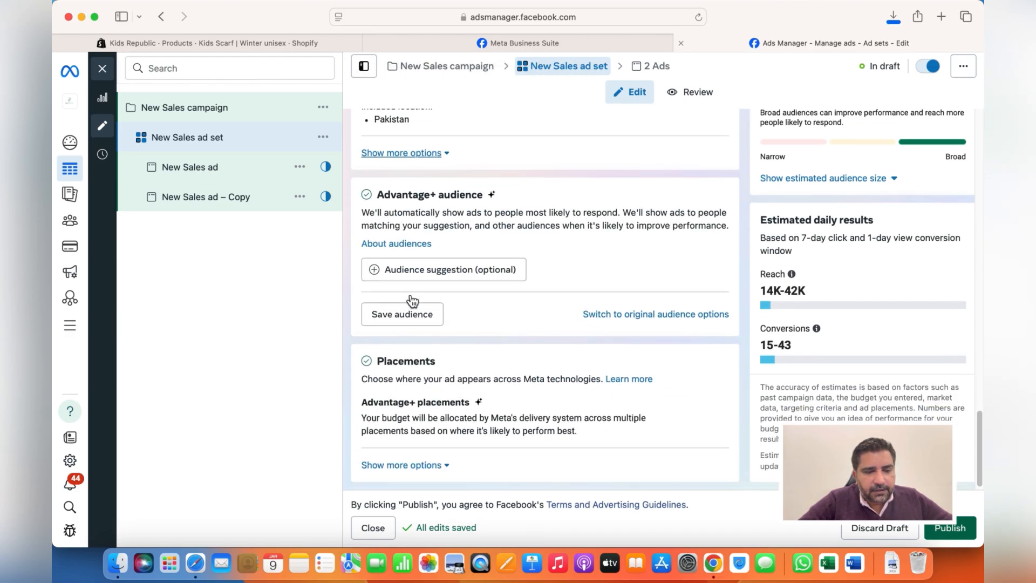
{"action": "left_click", "coordinate": [474, 273]}
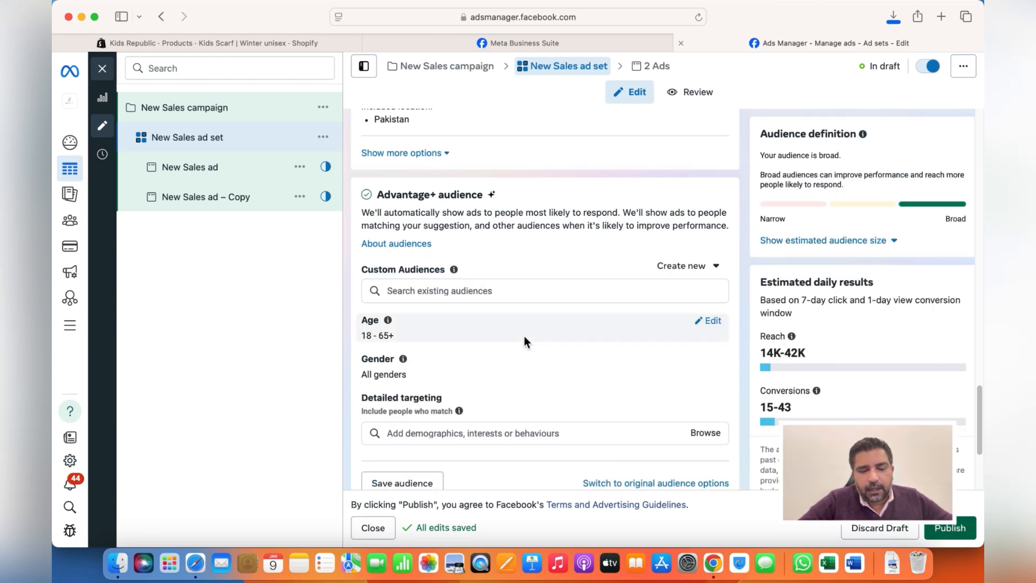
{"action": "scroll", "coordinate": [459, 433], "scroll_direction": "up", "scroll_amount": 2}
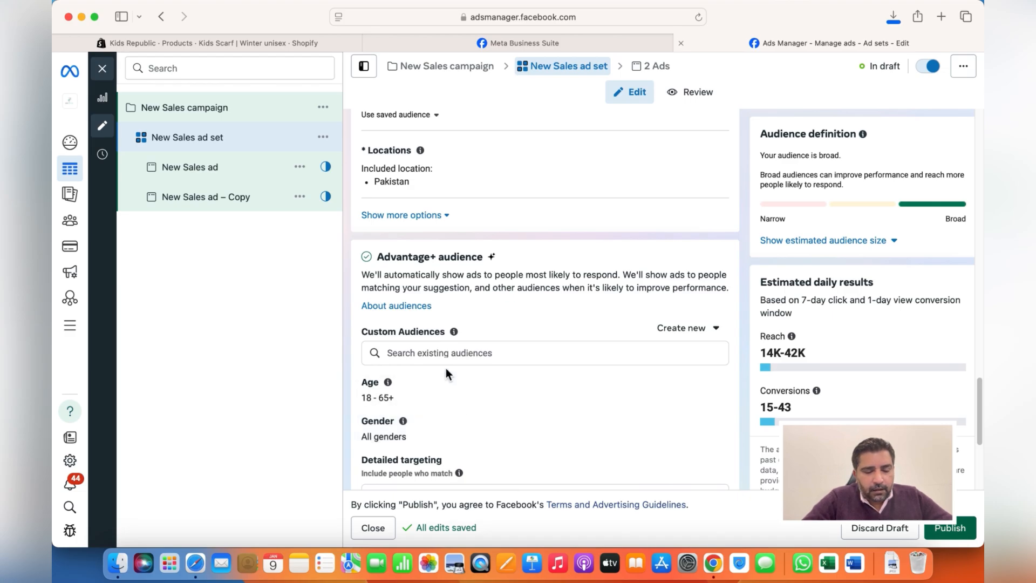
Step: Search the existing custom audiences for "baby store" and "baby shop"
{"action": "left_click", "coordinate": [452, 353]}
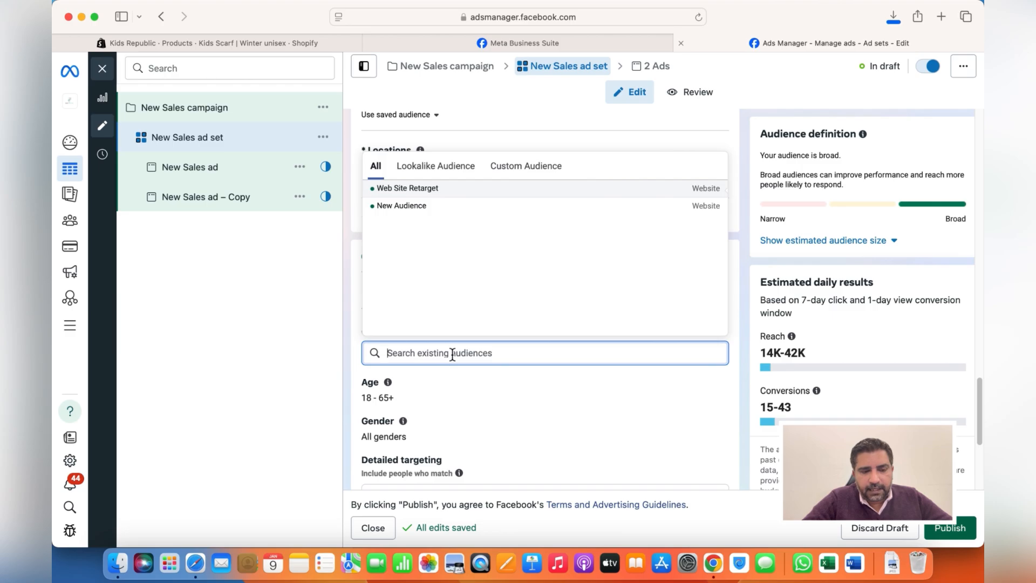
{"action": "type", "text": "ret"}
{"action": "key", "text": "BackSpace"}
{"action": "key", "text": "BackSpace"}
{"action": "key", "text": "BackSpace"}
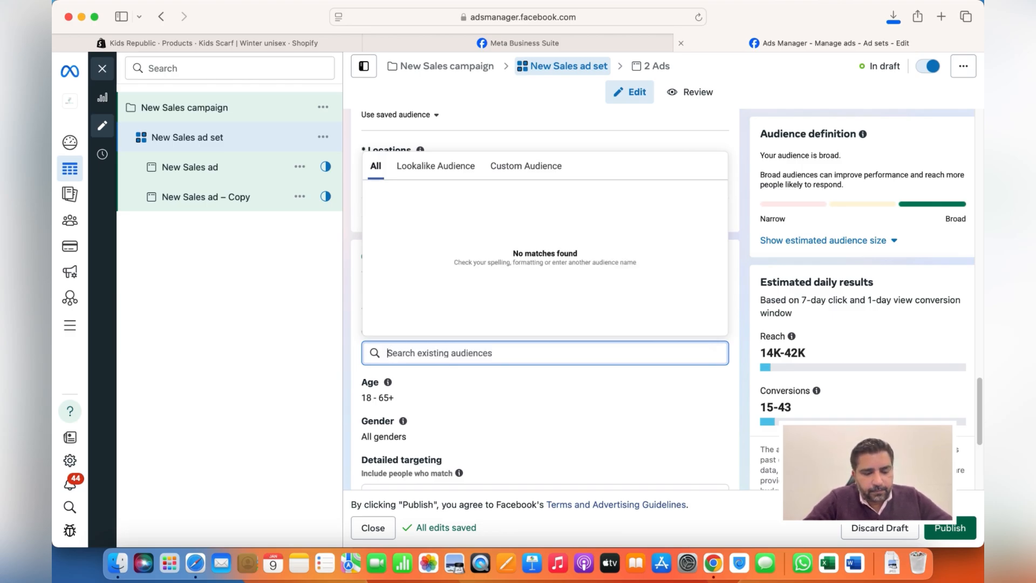
{"action": "type", "text": "baby stoore"}
{"action": "key", "text": "BackSpace"}
{"action": "key", "text": "BackSpace"}
{"action": "key", "text": "BackSpace"}
{"action": "type", "text": "re"}
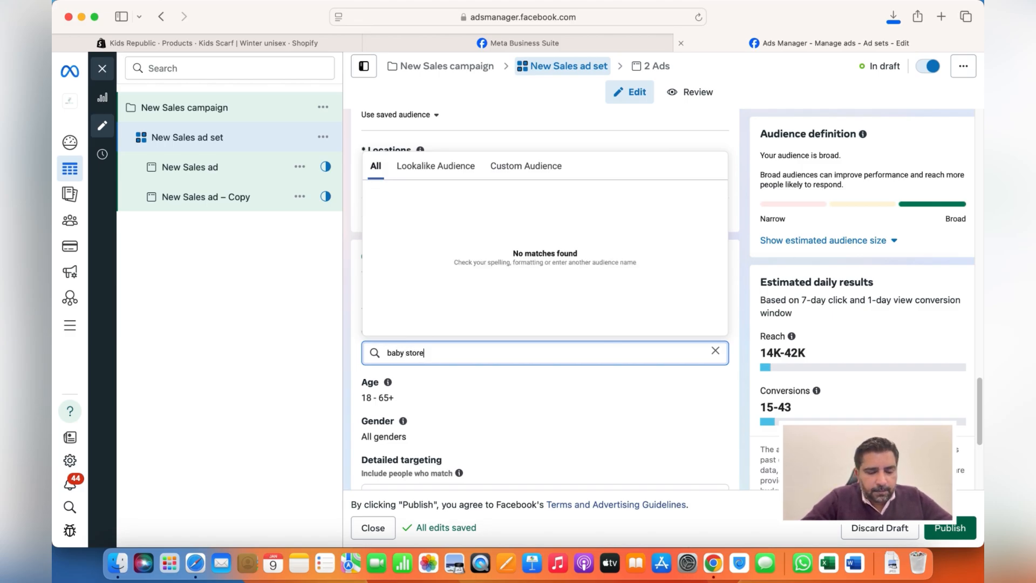
{"action": "key", "text": "BackSpace"}
{"action": "key", "text": "BackSpace"}
{"action": "key", "text": "BackSpace"}
{"action": "key", "text": "BackSpace"}
{"action": "type", "text": "hop"}
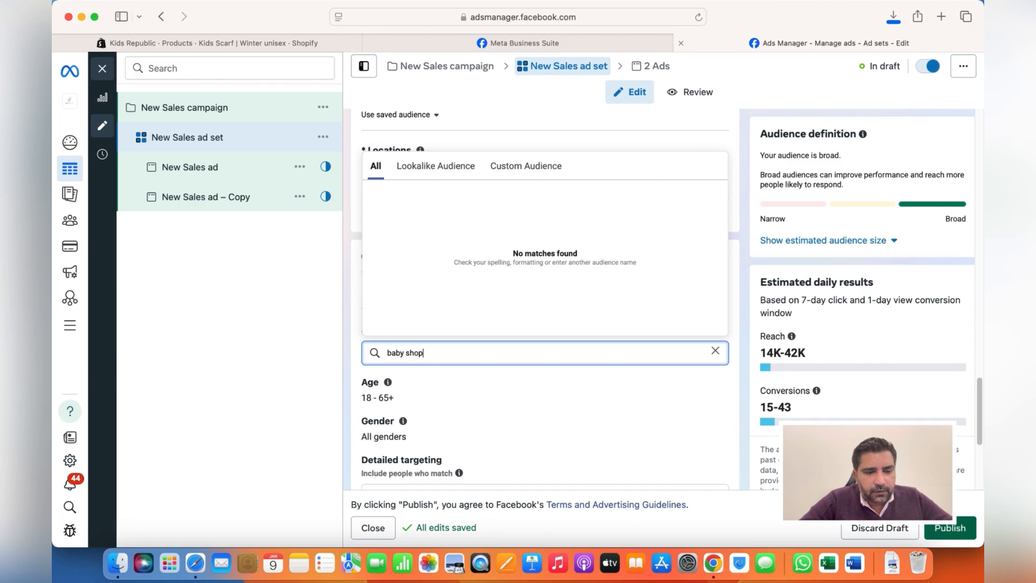
{"action": "left_click", "coordinate": [312, 409]}
Step: Search detailed targeting for "baby shop" and add Babyshop (clothing), Infant (children and parenting) and Parents (up to 12 months)
{"action": "scroll", "coordinate": [391, 422], "scroll_direction": "down", "scroll_amount": 5}
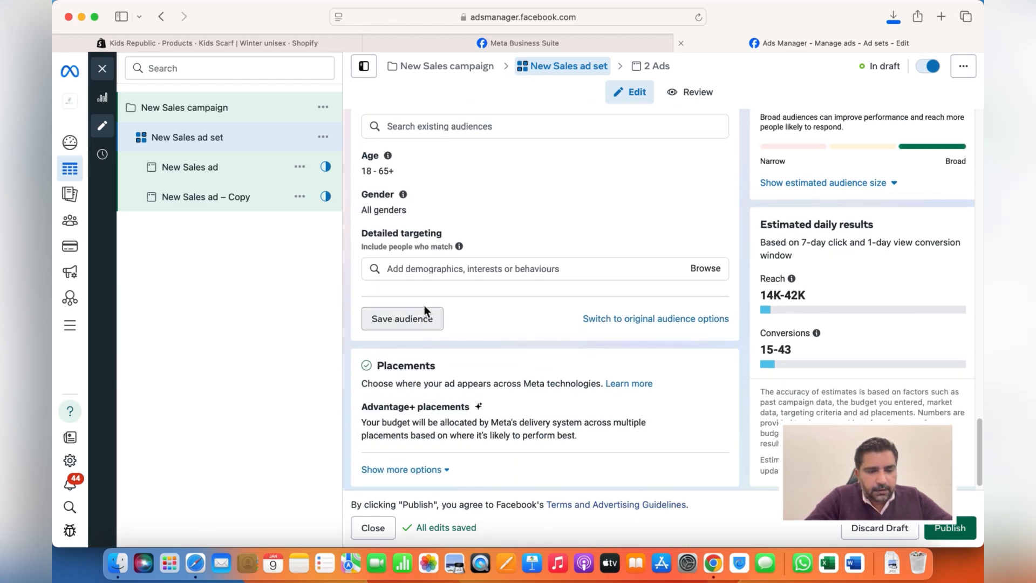
{"action": "left_click", "coordinate": [428, 268]}
{"action": "type", "text": "baby shop"}
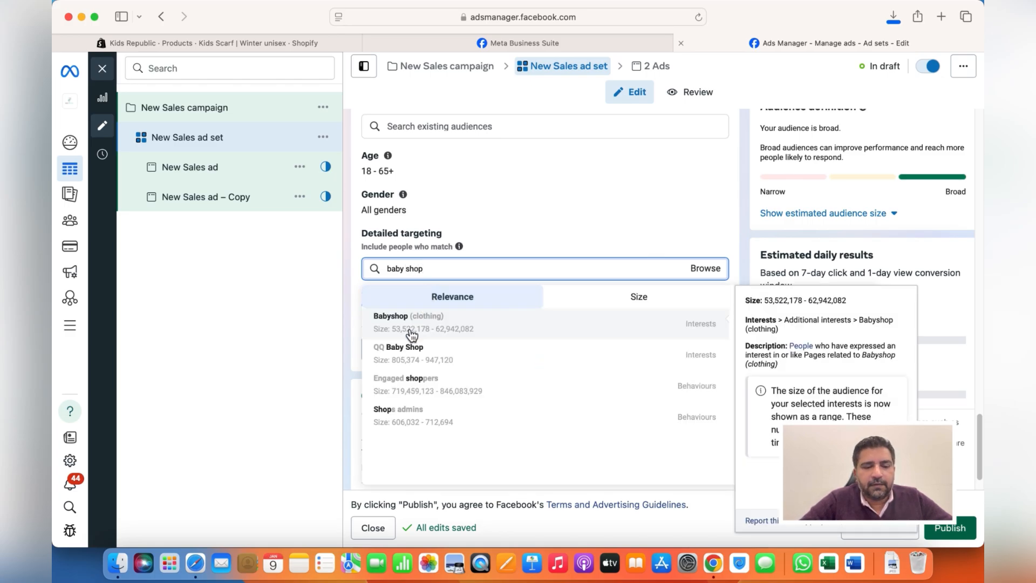
{"action": "left_click", "coordinate": [411, 335]}
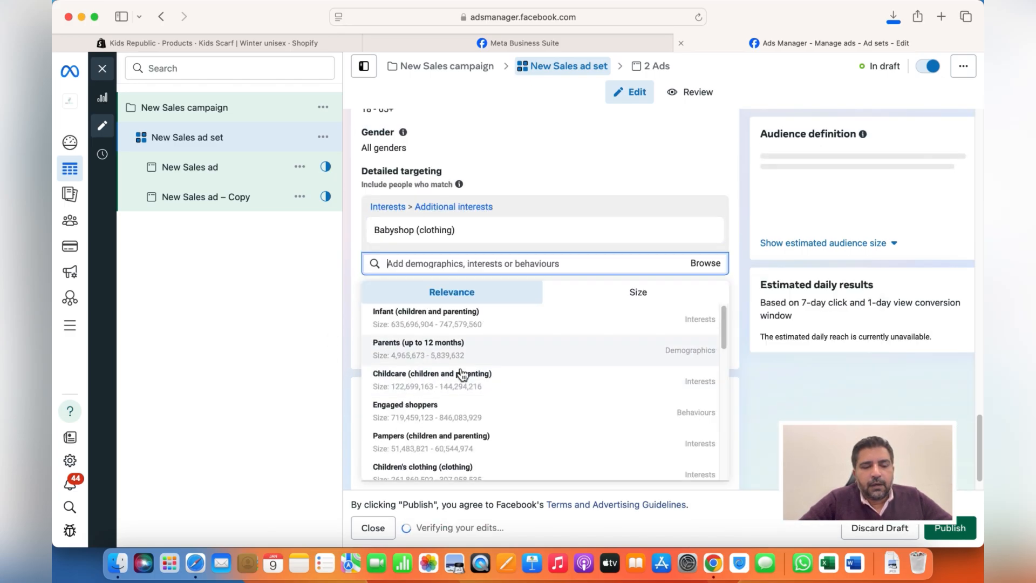
{"action": "left_click", "coordinate": [472, 319]}
{"action": "mouse_move", "coordinate": [440, 351]}
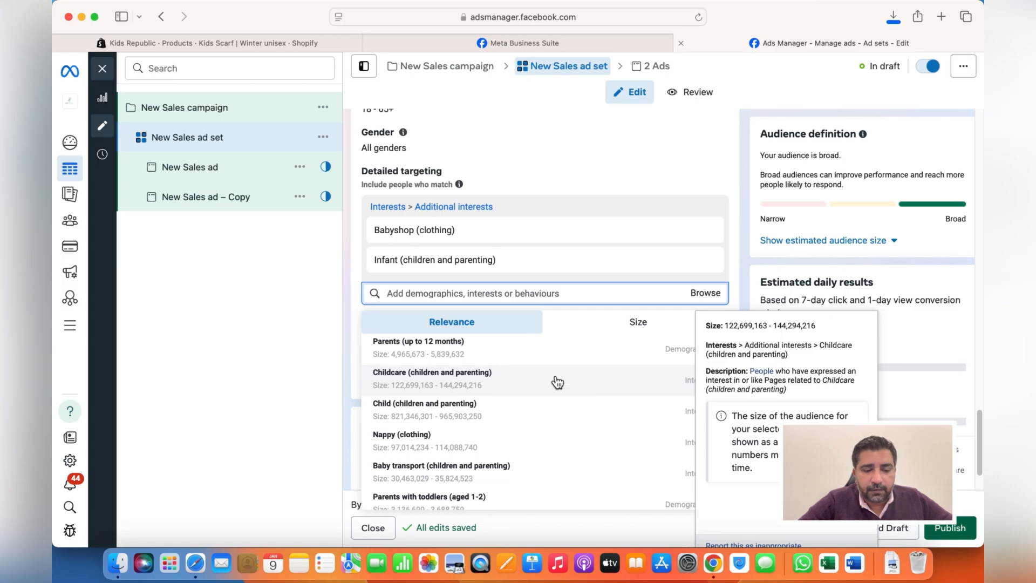
{"action": "left_click", "coordinate": [462, 356]}
{"action": "left_click", "coordinate": [274, 333]}
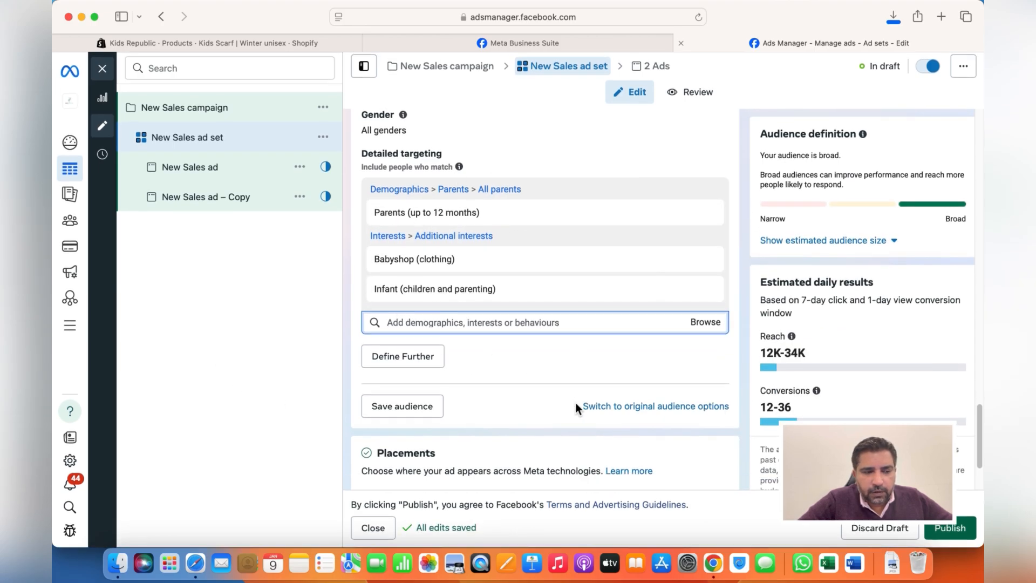
Step: Check the ad set's placements and open the New Sales ad – Copy ad
{"action": "scroll", "coordinate": [575, 404], "scroll_direction": "down", "scroll_amount": 3}
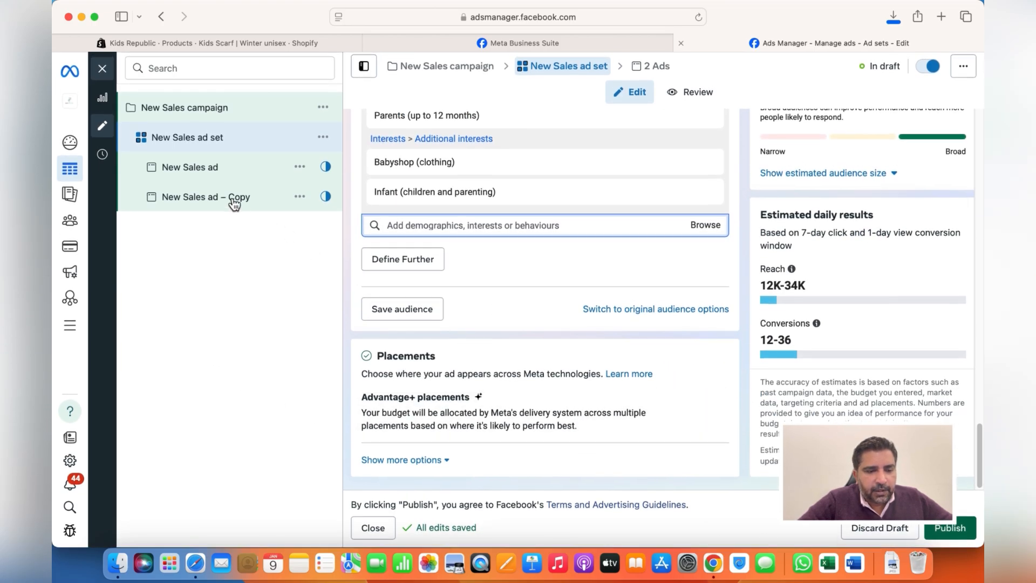
{"action": "left_click", "coordinate": [230, 196]}
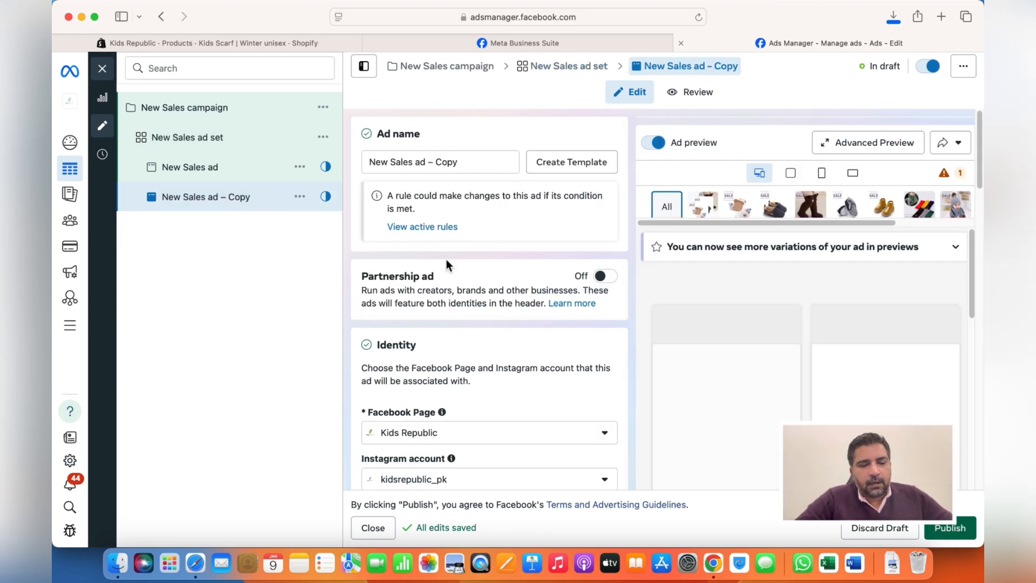
Step: Check the identity, creative source and format settings of New Sales ad – Copy, and duplicate the ad
{"action": "scroll", "coordinate": [445, 259], "scroll_direction": "down", "scroll_amount": 3}
{"action": "scroll", "coordinate": [446, 259], "scroll_direction": "down", "scroll_amount": 5}
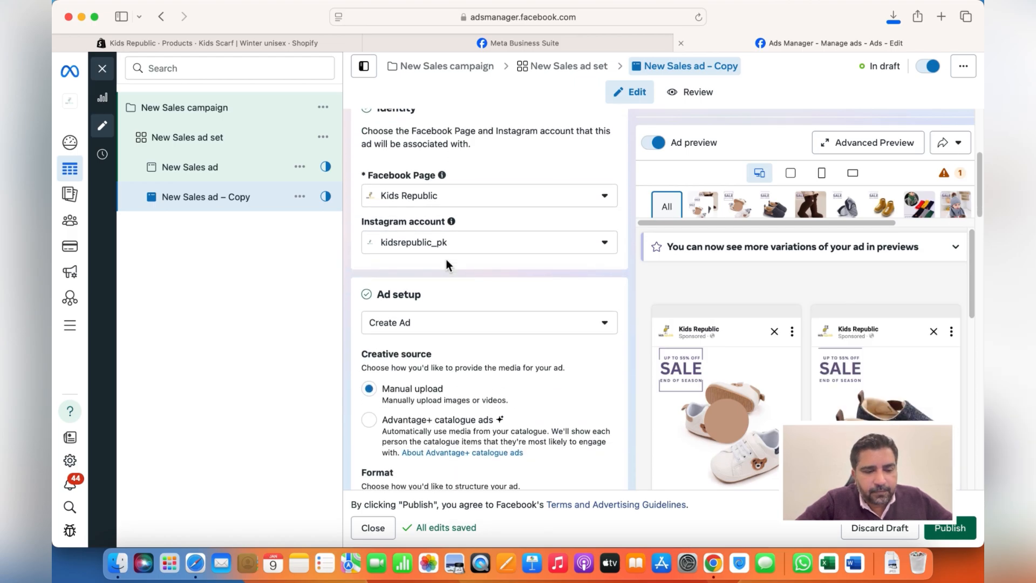
{"action": "scroll", "coordinate": [445, 259], "scroll_direction": "down", "scroll_amount": 3}
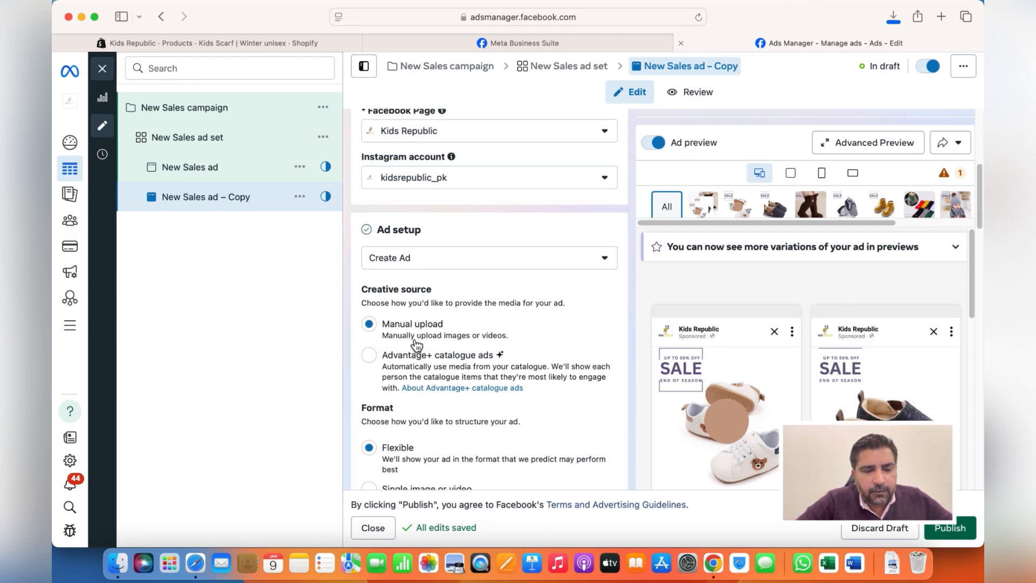
{"action": "scroll", "coordinate": [473, 371], "scroll_direction": "down", "scroll_amount": 7}
{"action": "scroll", "coordinate": [474, 371], "scroll_direction": "up", "scroll_amount": 3}
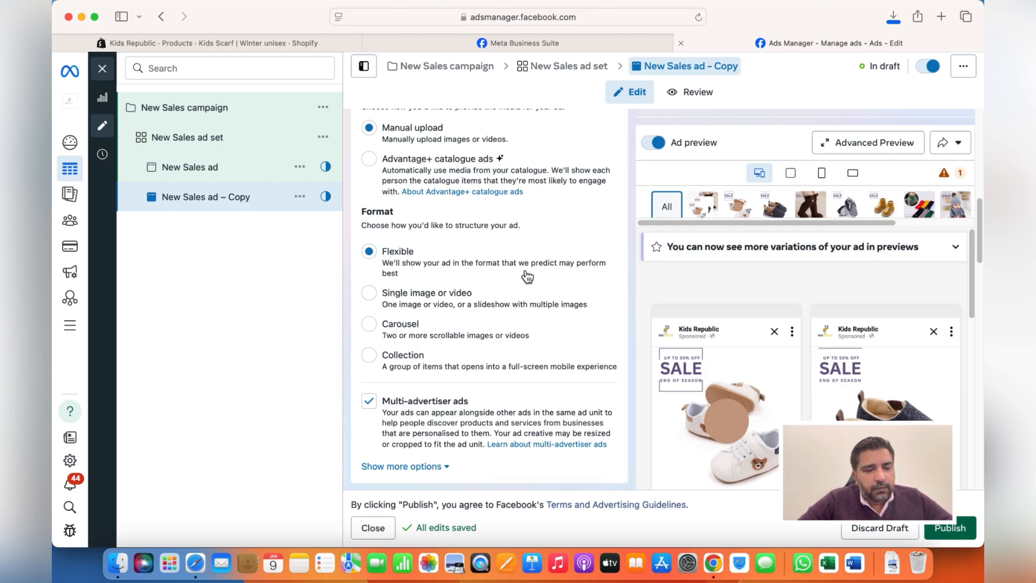
{"action": "left_click", "coordinate": [299, 196]}
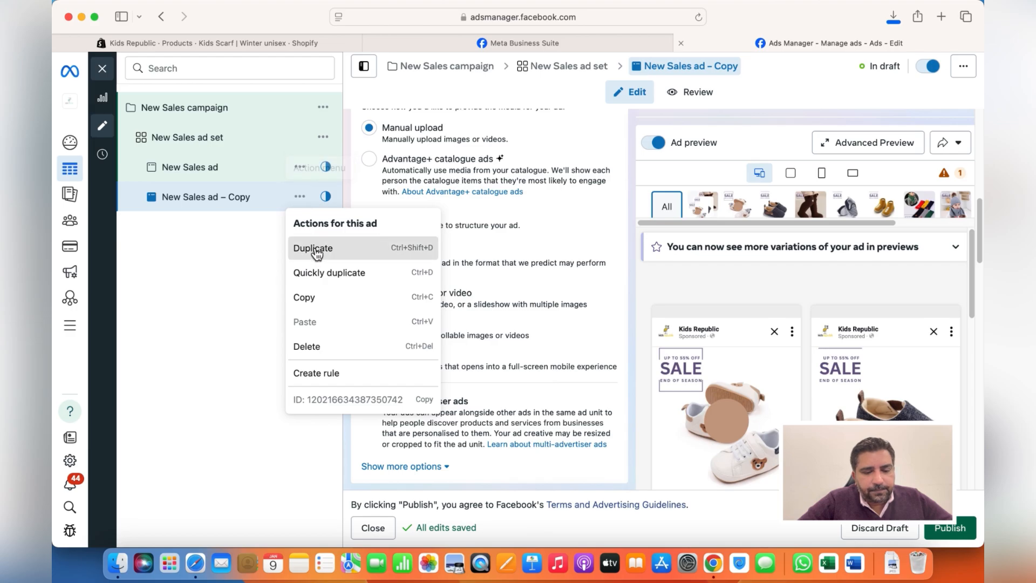
{"action": "left_click", "coordinate": [314, 249]}
{"action": "left_click", "coordinate": [669, 482]}
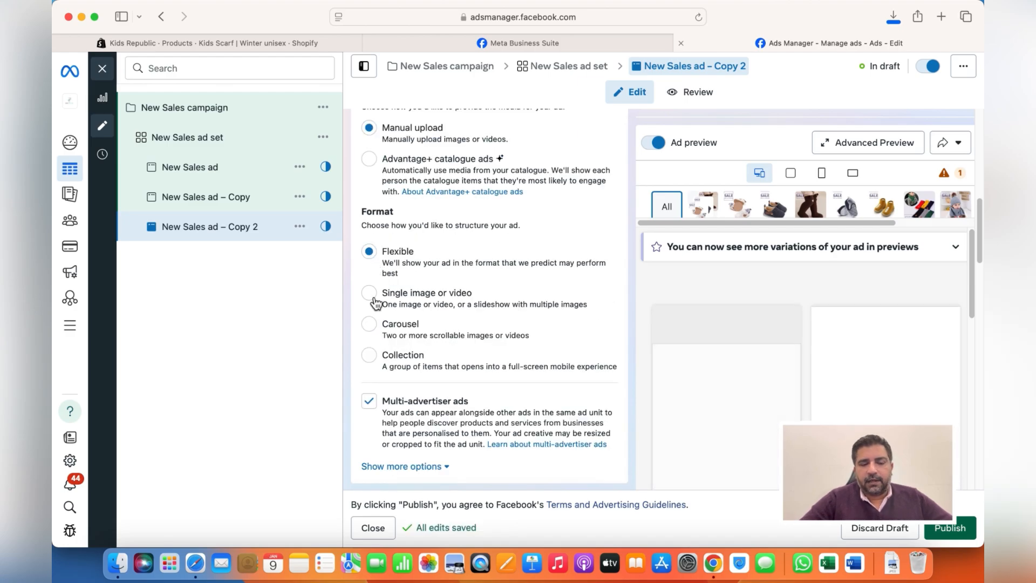
Step: Switch the format of New Sales ad – Copy 2 to Carousel and check its carousel cards and text settings
{"action": "left_click", "coordinate": [378, 330]}
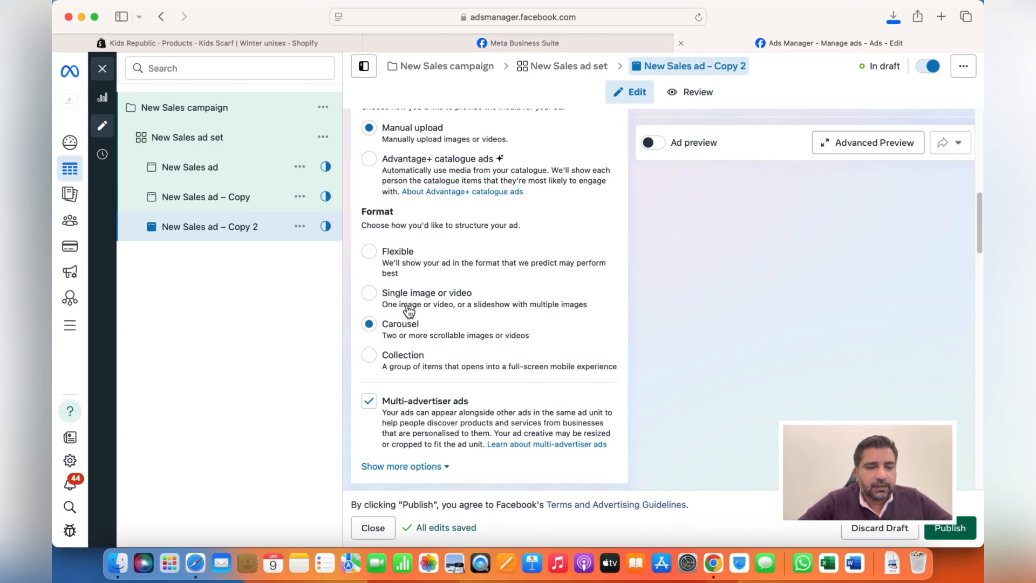
{"action": "scroll", "coordinate": [410, 297], "scroll_direction": "up", "scroll_amount": 8}
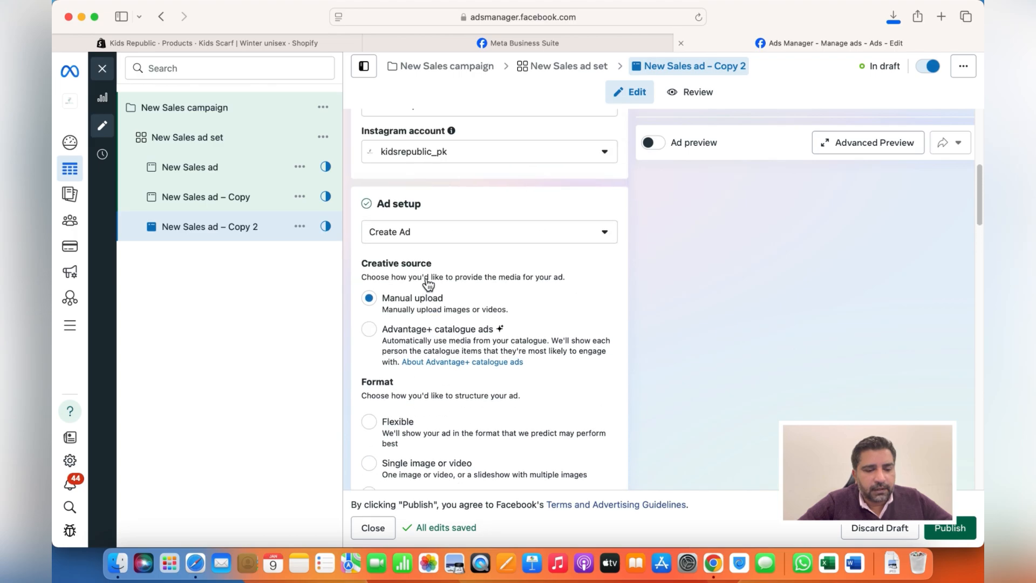
{"action": "scroll", "coordinate": [427, 283], "scroll_direction": "down", "scroll_amount": 10}
{"action": "scroll", "coordinate": [427, 283], "scroll_direction": "down", "scroll_amount": 10}
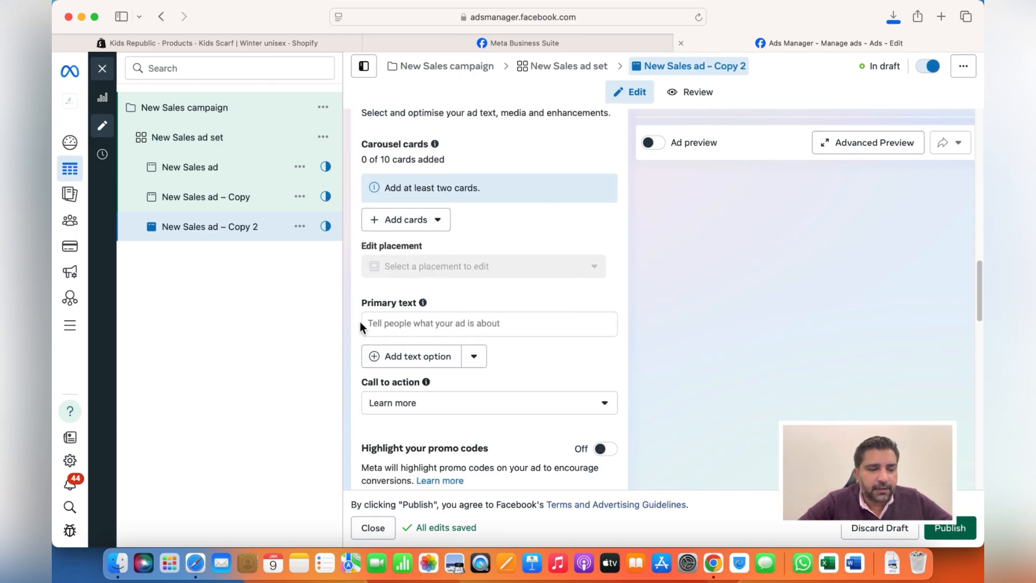
Step: Duplicate the carousel ad New Sales ad – Copy 2
{"action": "left_click", "coordinate": [300, 226]}
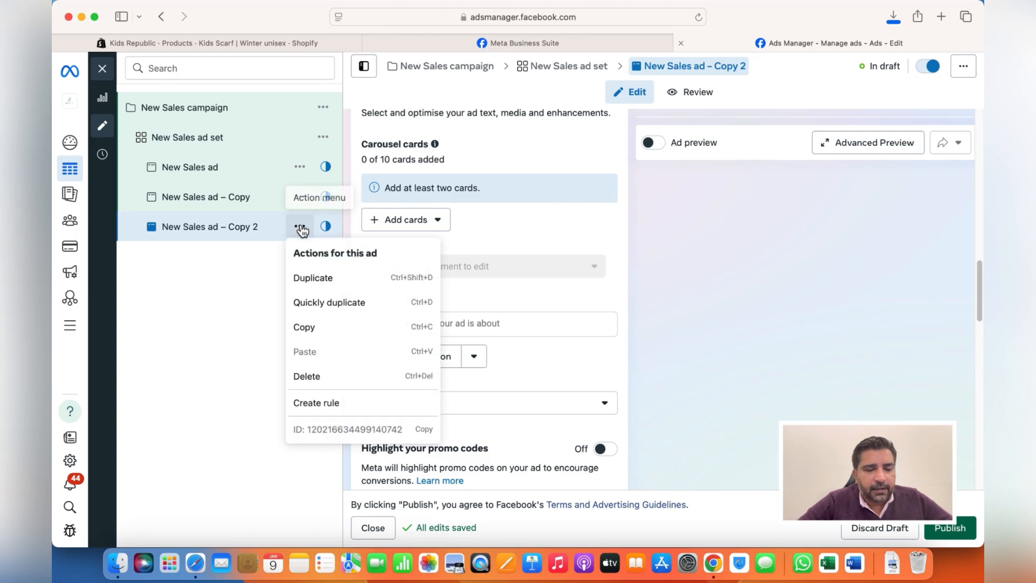
{"action": "left_click", "coordinate": [304, 278]}
{"action": "left_click", "coordinate": [675, 484]}
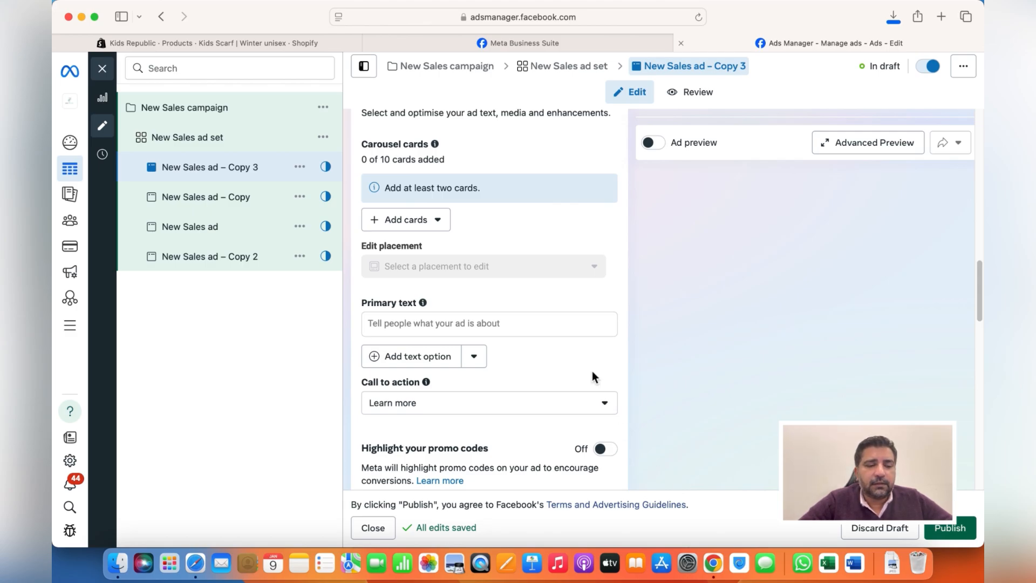
Step: Duplicate the New Sales ad set within its original campaign as one copy, keeping existing reactions, comments and shares shown
{"action": "scroll", "coordinate": [592, 371], "scroll_direction": "up", "scroll_amount": 10}
{"action": "scroll", "coordinate": [592, 371], "scroll_direction": "up", "scroll_amount": 10}
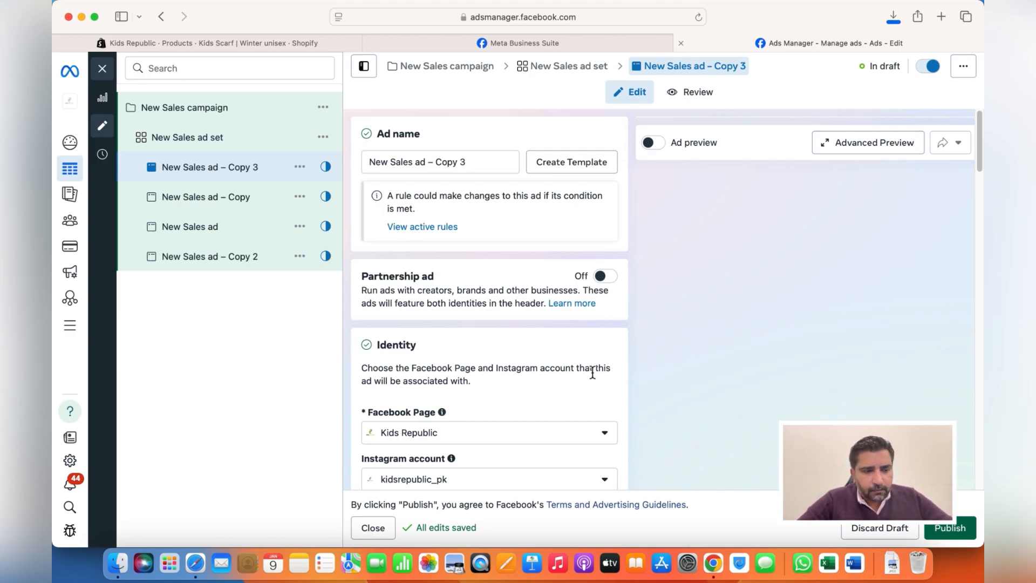
{"action": "left_click", "coordinate": [323, 137]}
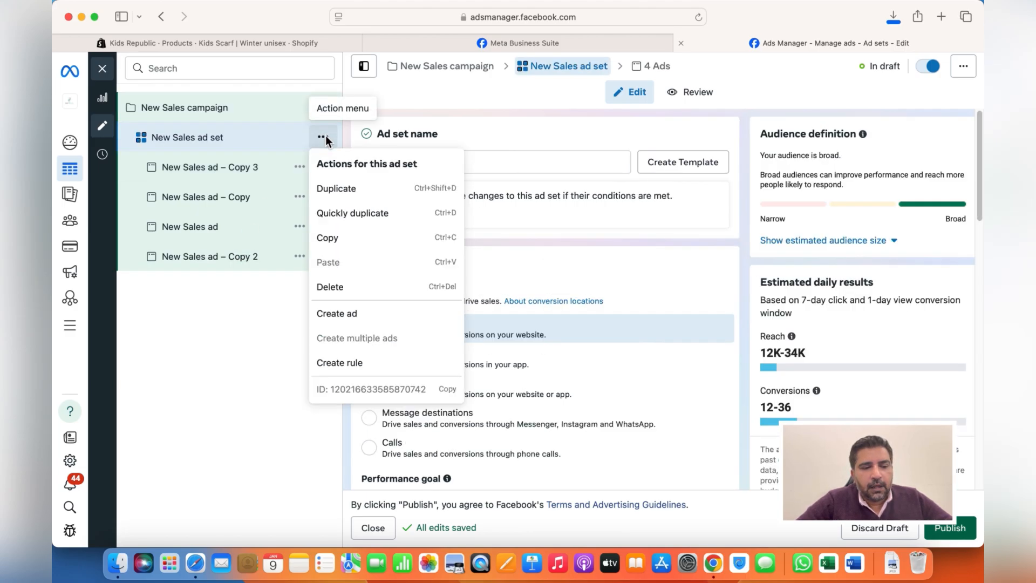
{"action": "left_click", "coordinate": [344, 199]}
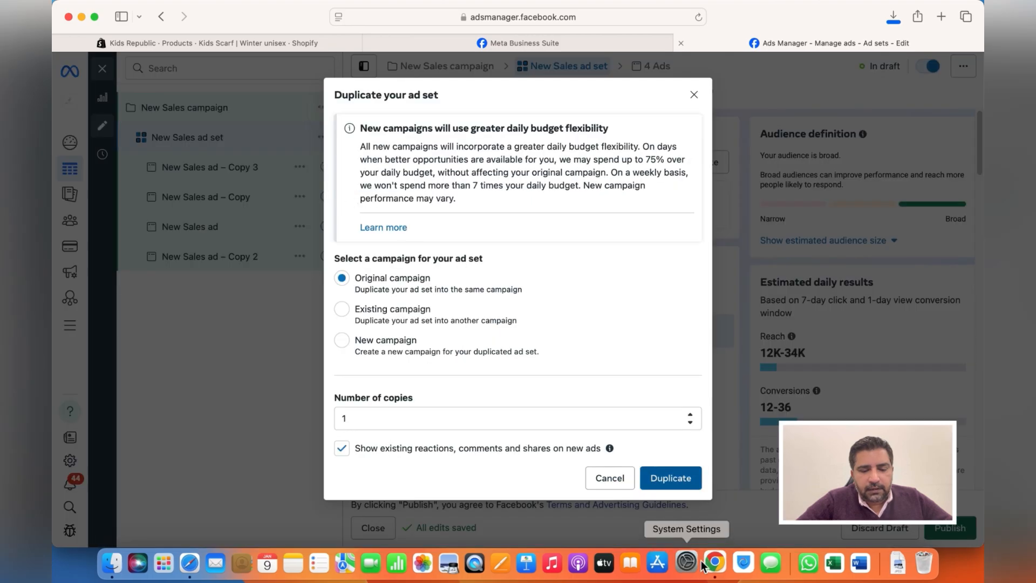
{"action": "left_click", "coordinate": [663, 483]}
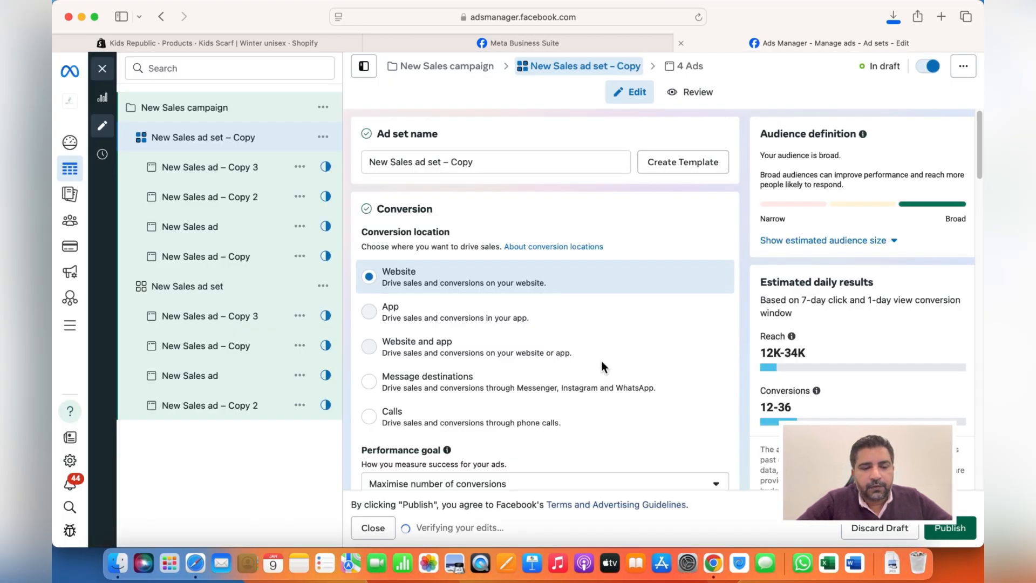
Step: Review the conversion, budget, schedule and audience settings of New Sales ad set – Copy
{"action": "scroll", "coordinate": [601, 360], "scroll_direction": "down", "scroll_amount": 10}
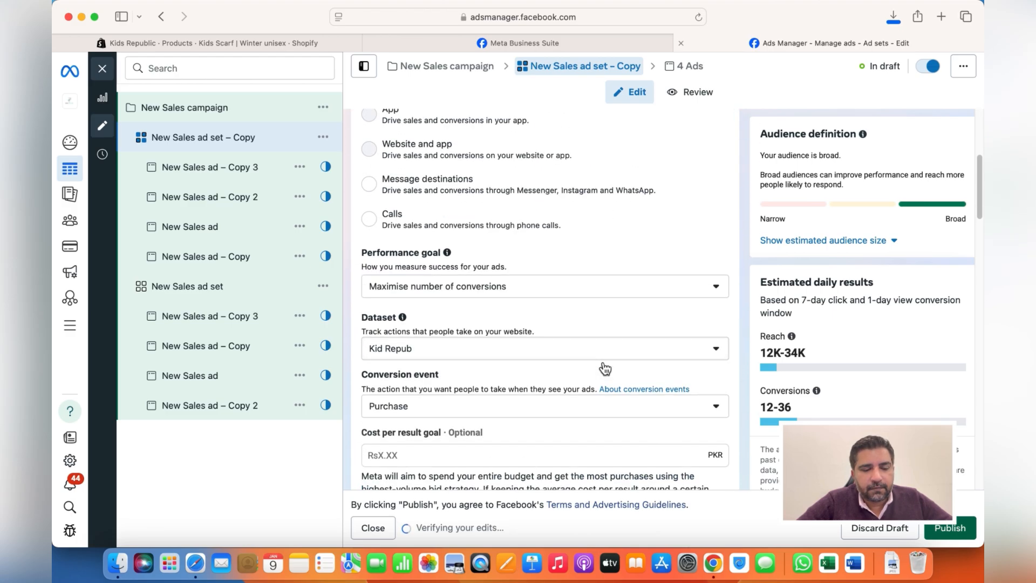
{"action": "scroll", "coordinate": [605, 369], "scroll_direction": "down", "scroll_amount": 4}
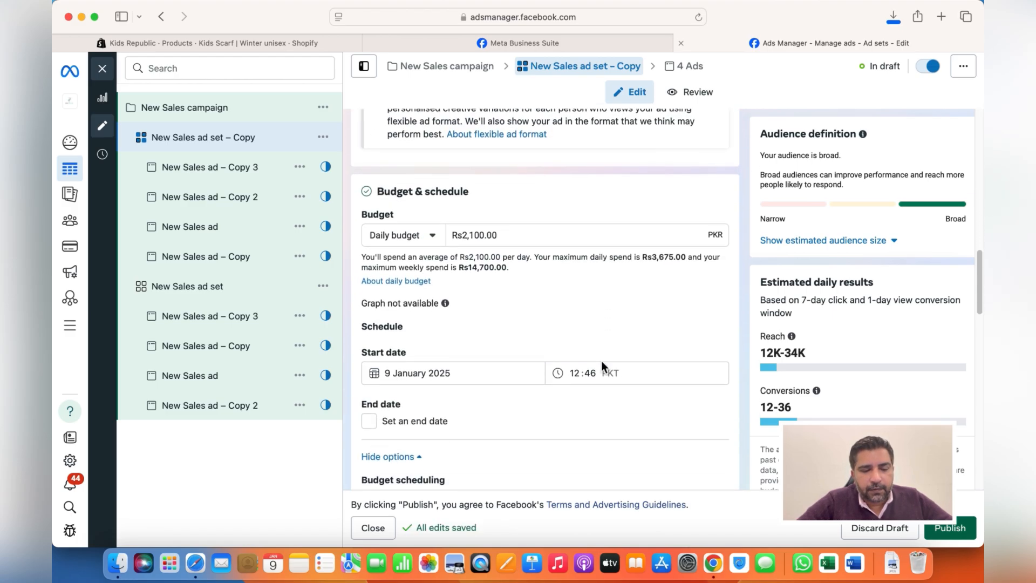
{"action": "scroll", "coordinate": [601, 360], "scroll_direction": "down", "scroll_amount": 6}
{"action": "scroll", "coordinate": [601, 361], "scroll_direction": "down", "scroll_amount": 5}
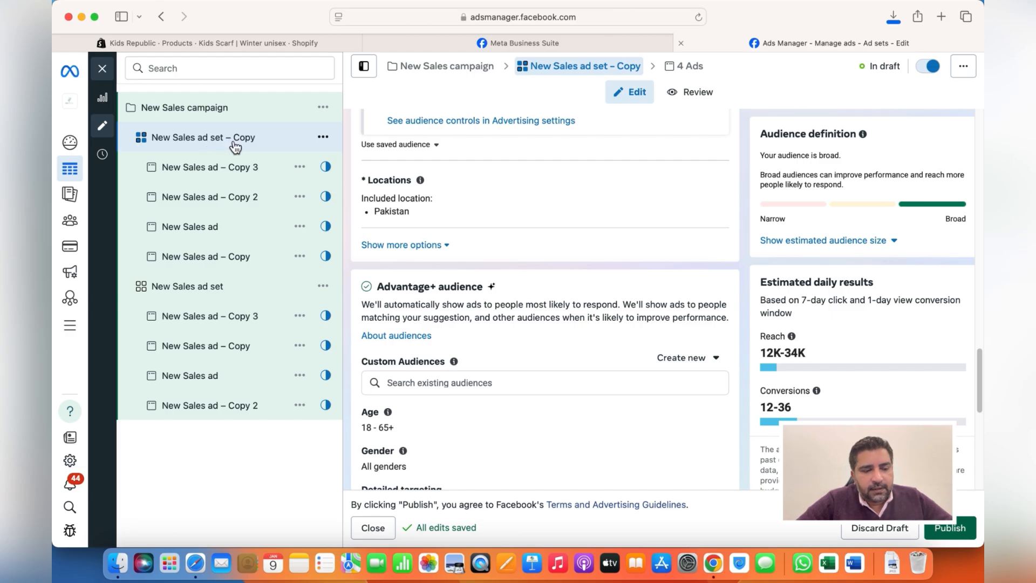
Step: Start a new custom audience for the original New Sales ad set with Website as its source
{"action": "left_click", "coordinate": [216, 284]}
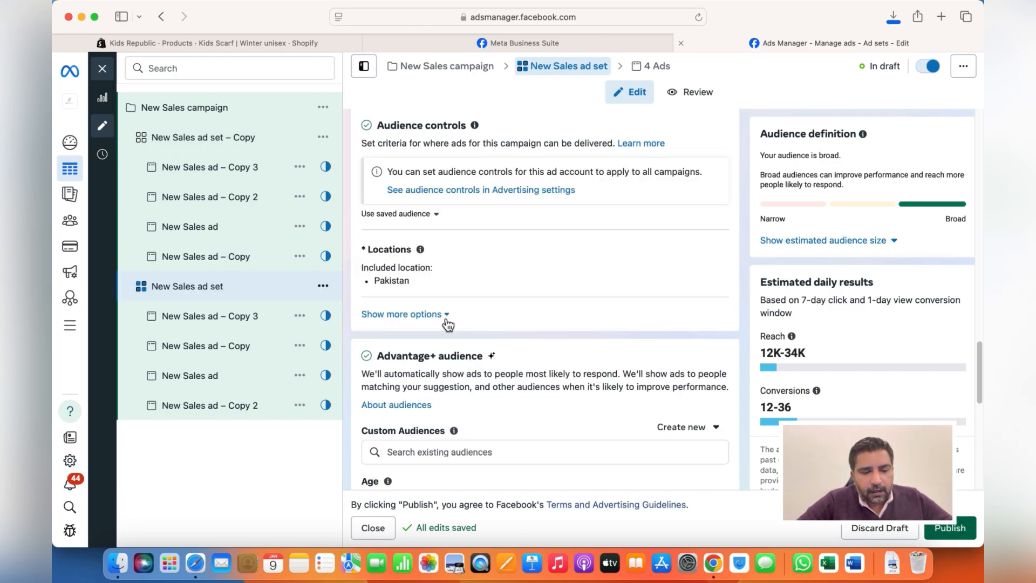
{"action": "scroll", "coordinate": [446, 321], "scroll_direction": "down", "scroll_amount": 4}
{"action": "scroll", "coordinate": [444, 322], "scroll_direction": "down", "scroll_amount": 2}
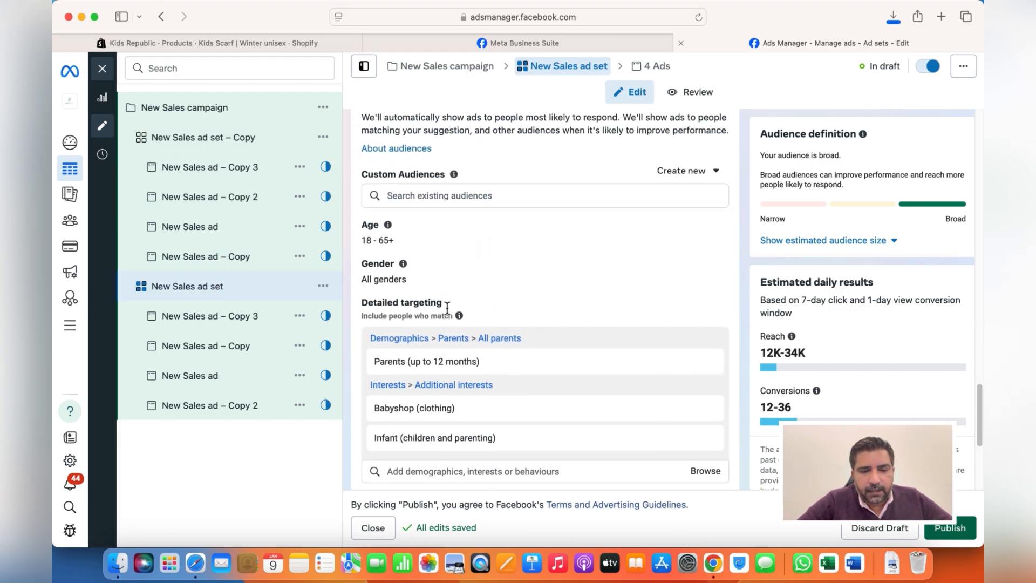
{"action": "left_click", "coordinate": [578, 195]}
{"action": "left_click", "coordinate": [715, 172]}
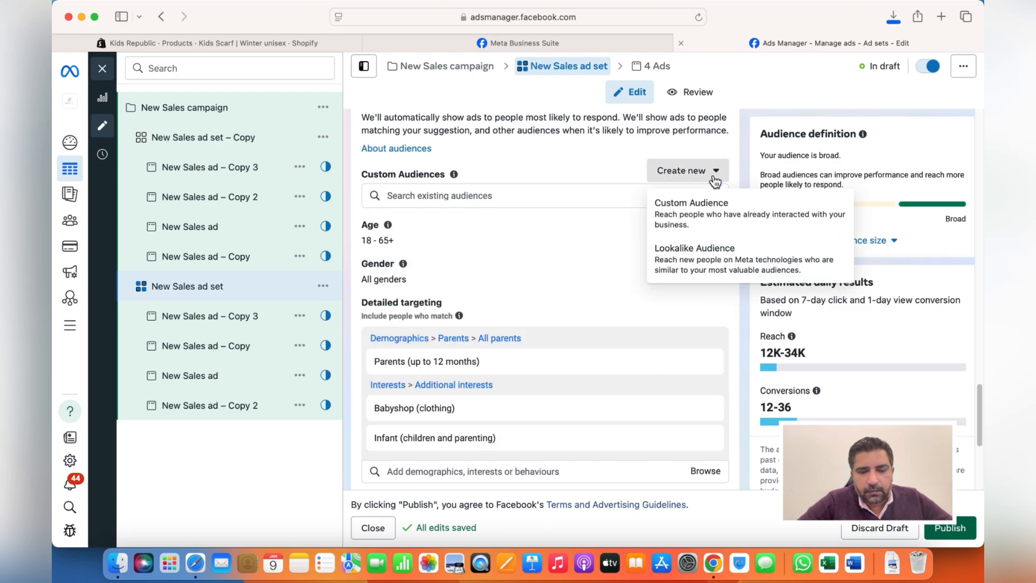
{"action": "left_click", "coordinate": [713, 212]}
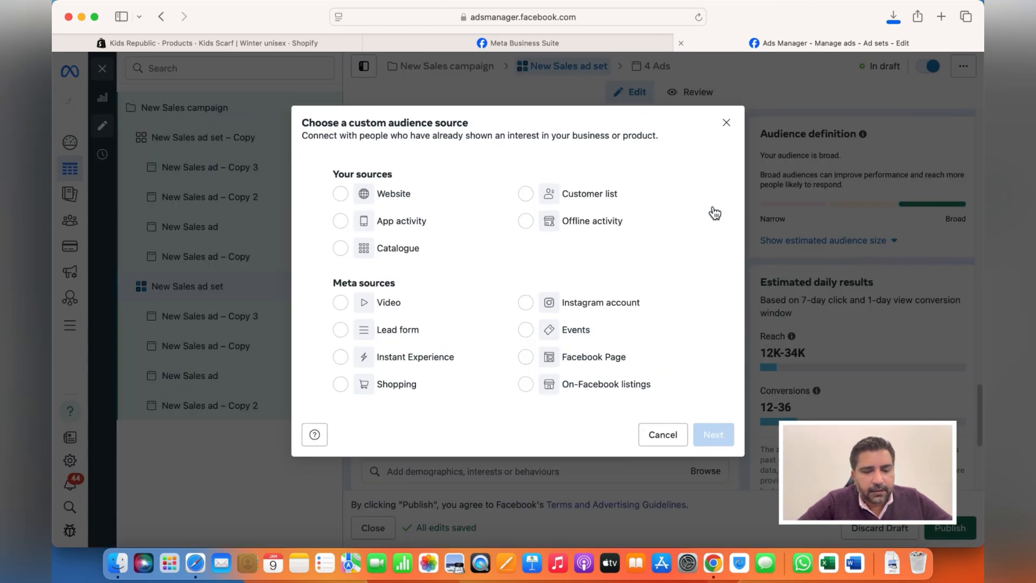
{"action": "left_click", "coordinate": [384, 199]}
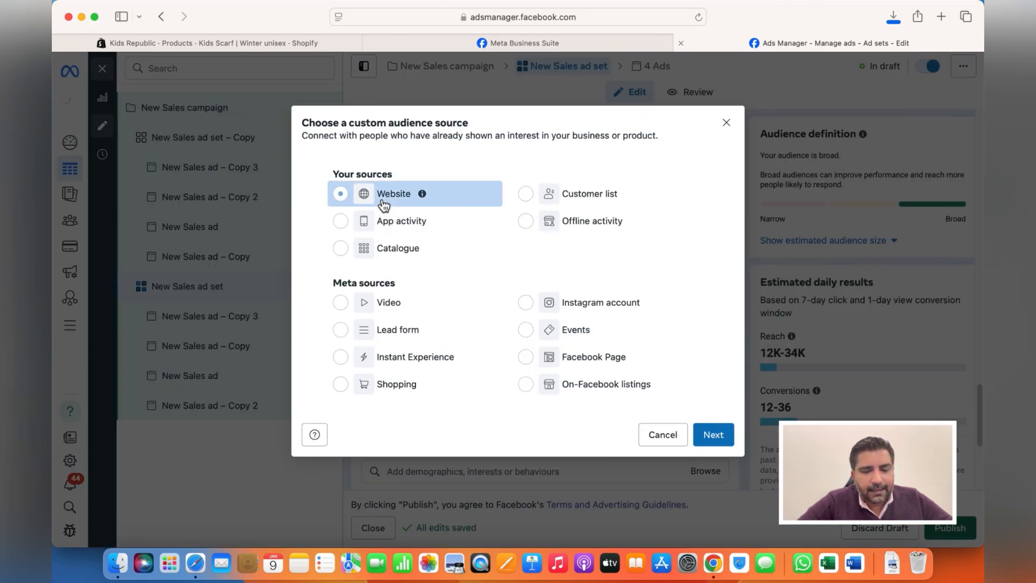
{"action": "left_click", "coordinate": [713, 434]}
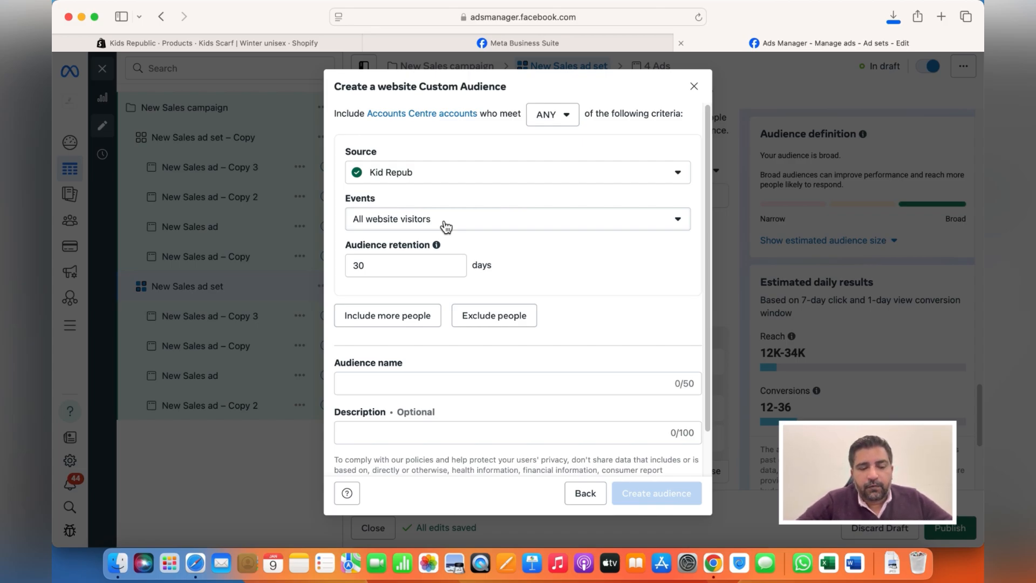
Step: Set the website custom audience's event to Purchase and its audience retention to 180 days
{"action": "left_click", "coordinate": [445, 227]}
{"action": "scroll", "coordinate": [441, 353], "scroll_direction": "down", "scroll_amount": 3}
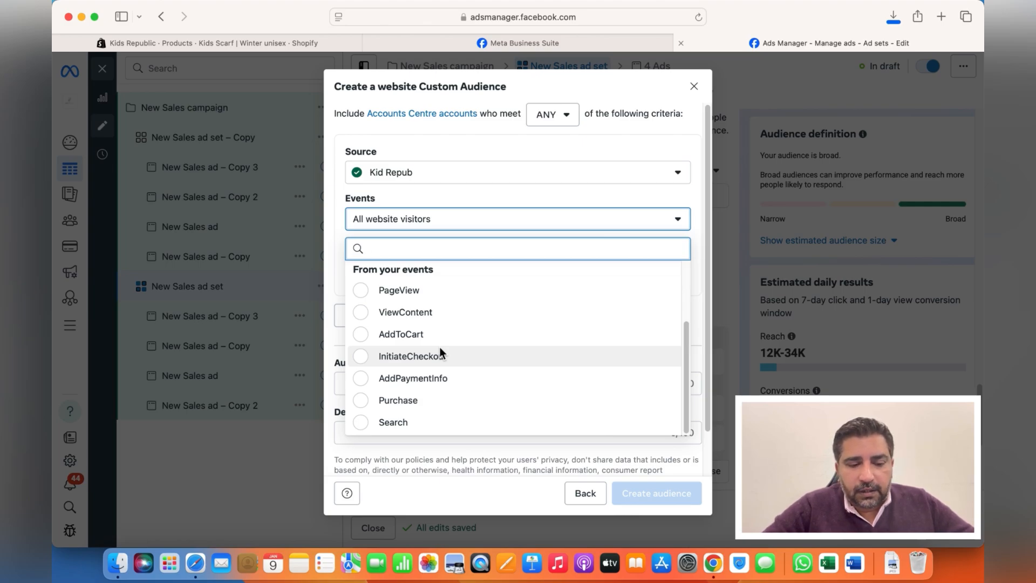
{"action": "left_click", "coordinate": [399, 405]}
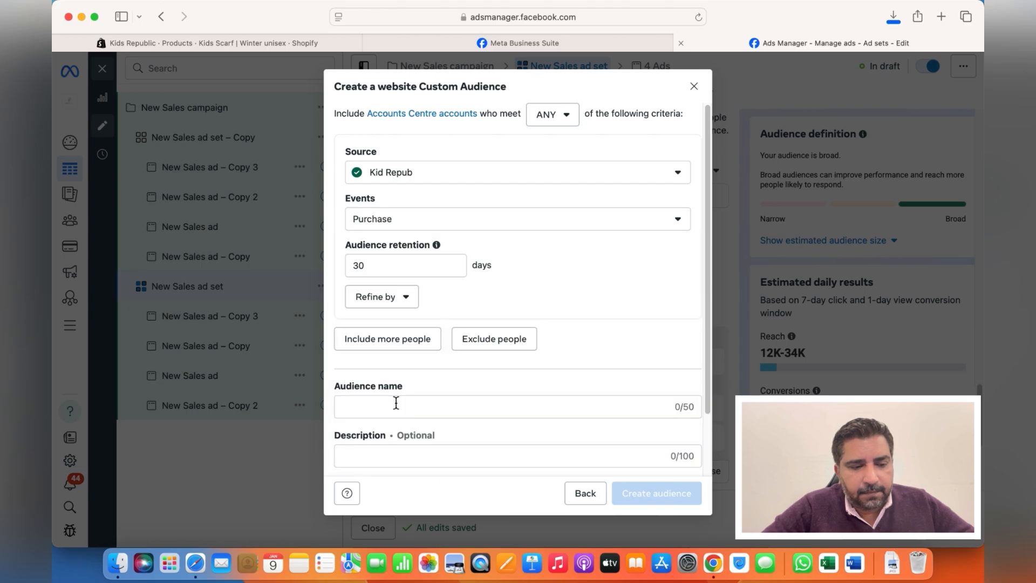
{"action": "double_click", "coordinate": [372, 265]}
{"action": "type", "text": "180"}
{"action": "left_click", "coordinate": [545, 253]}
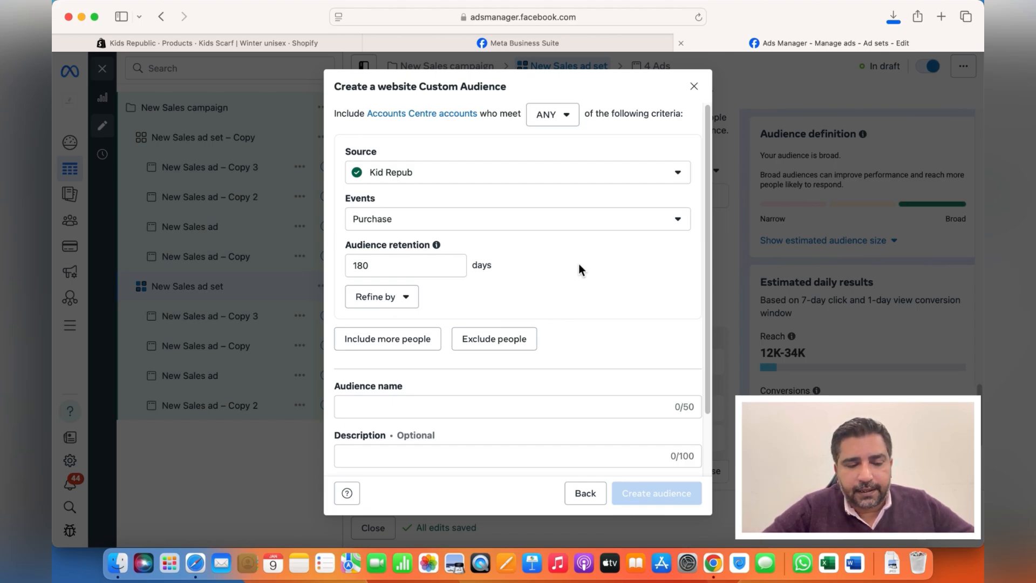
Step: Name the custom audience "Purchase - Retarget" and create it
{"action": "left_click", "coordinate": [415, 413]}
{"action": "type", "text": "Purchase"}
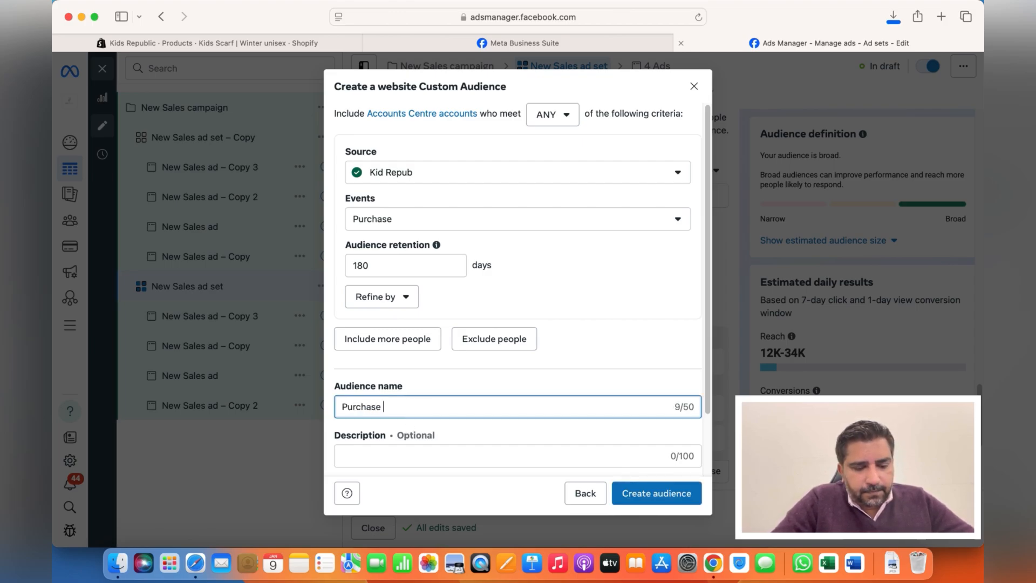
{"action": "type", "text": " - Retarget"}
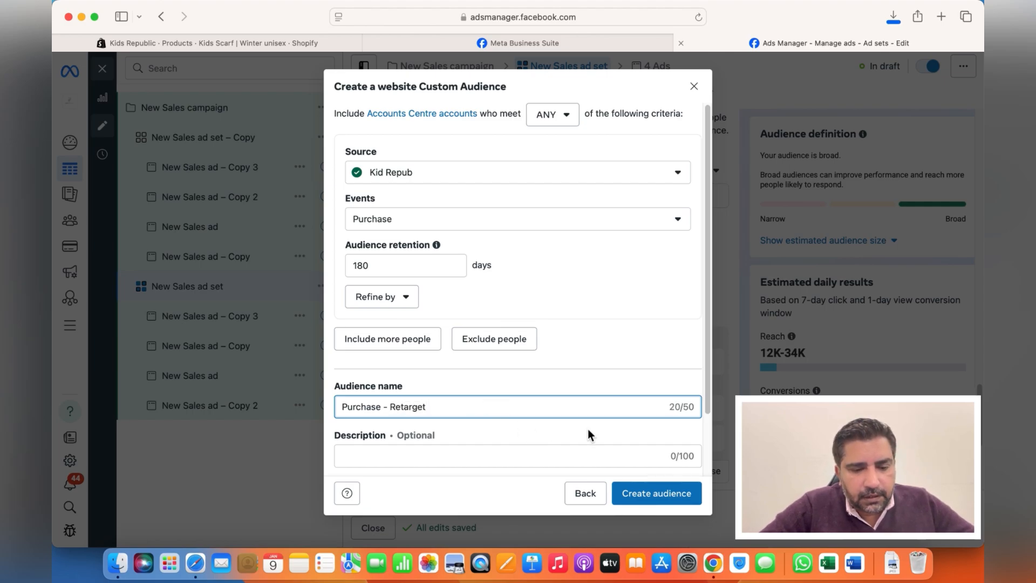
{"action": "scroll", "coordinate": [593, 428], "scroll_direction": "down", "scroll_amount": 3}
{"action": "left_click", "coordinate": [669, 496]}
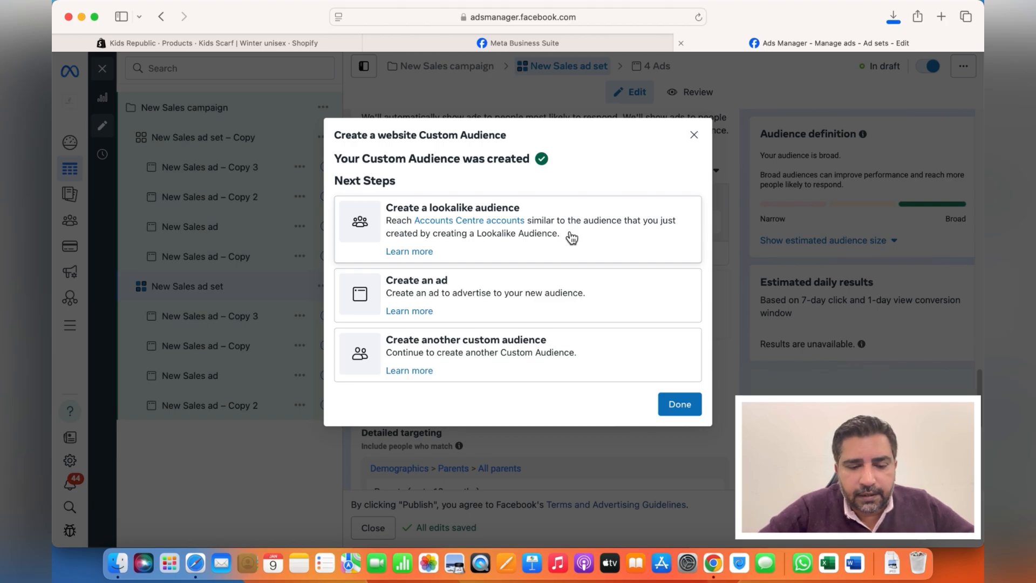
Step: Create one lookalike audience from Purchase - Retarget for Pakistan, sized 0% to 10%, and check the ad set's audience settings
{"action": "left_click", "coordinate": [604, 232]}
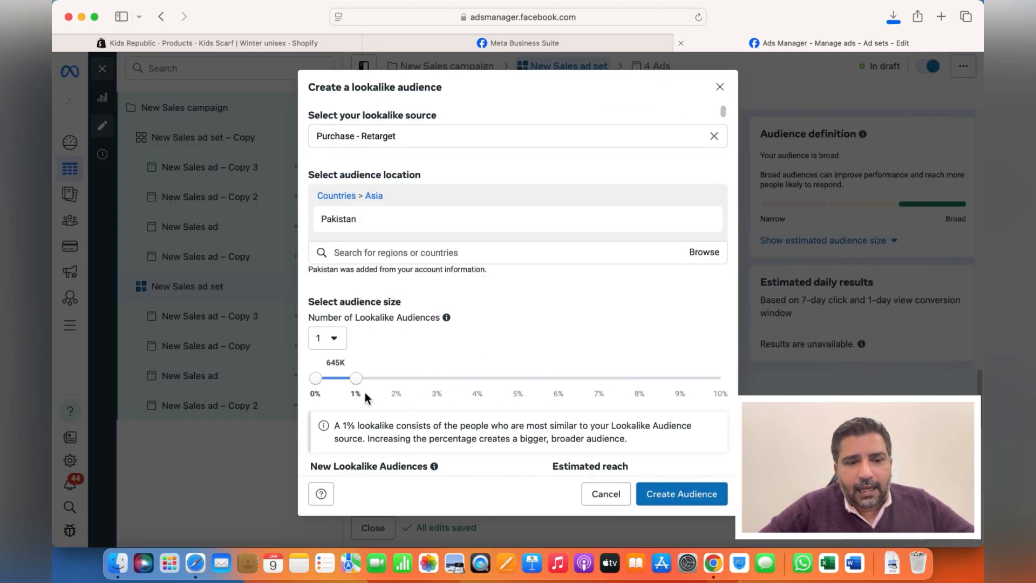
{"action": "left_click_drag", "start_coordinate": [383, 379], "coordinate": [733, 377]}
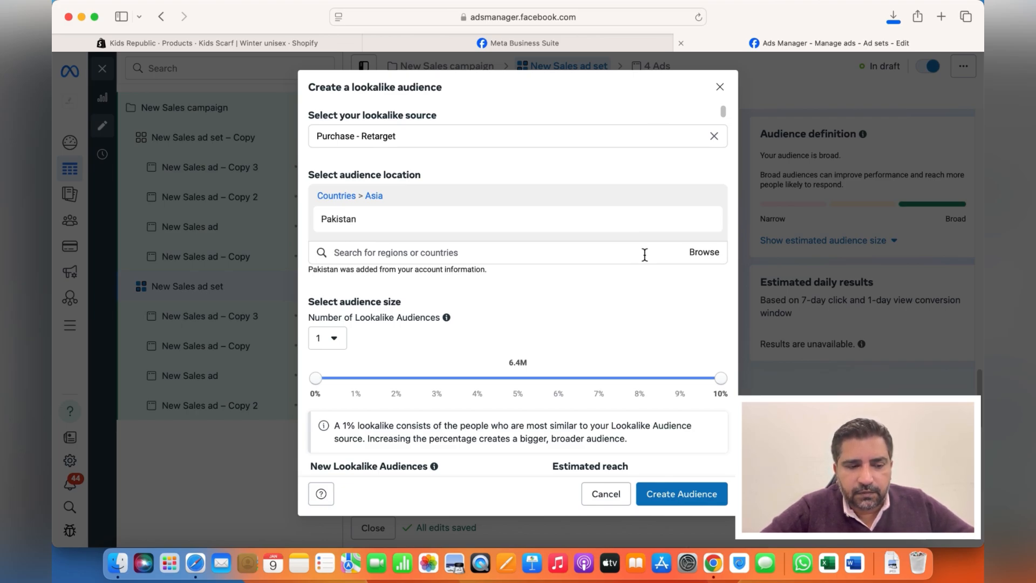
{"action": "left_click", "coordinate": [683, 499]}
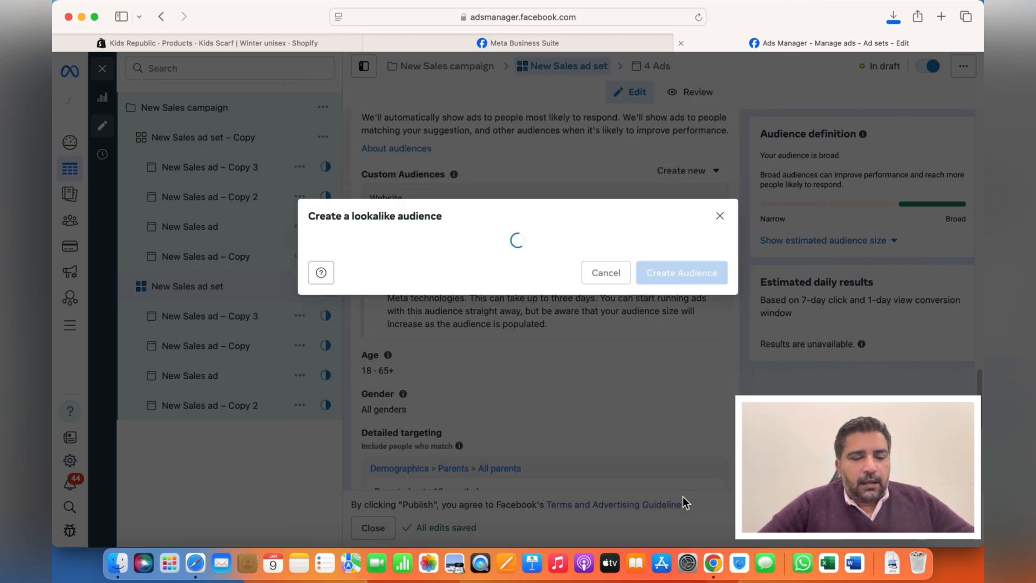
{"action": "scroll", "coordinate": [634, 372], "scroll_direction": "down", "scroll_amount": 7}
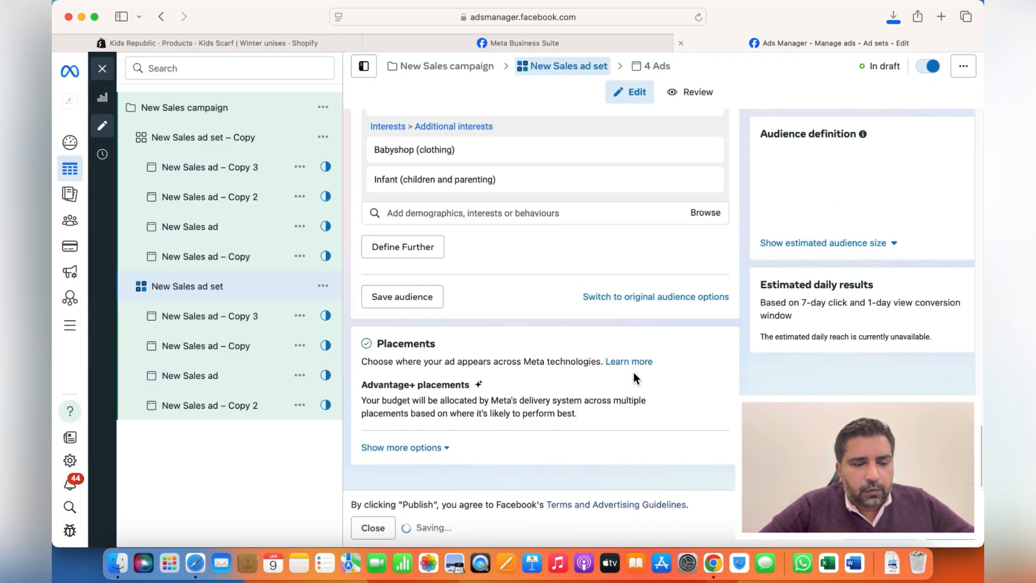
{"action": "scroll", "coordinate": [637, 378], "scroll_direction": "up", "scroll_amount": 10}
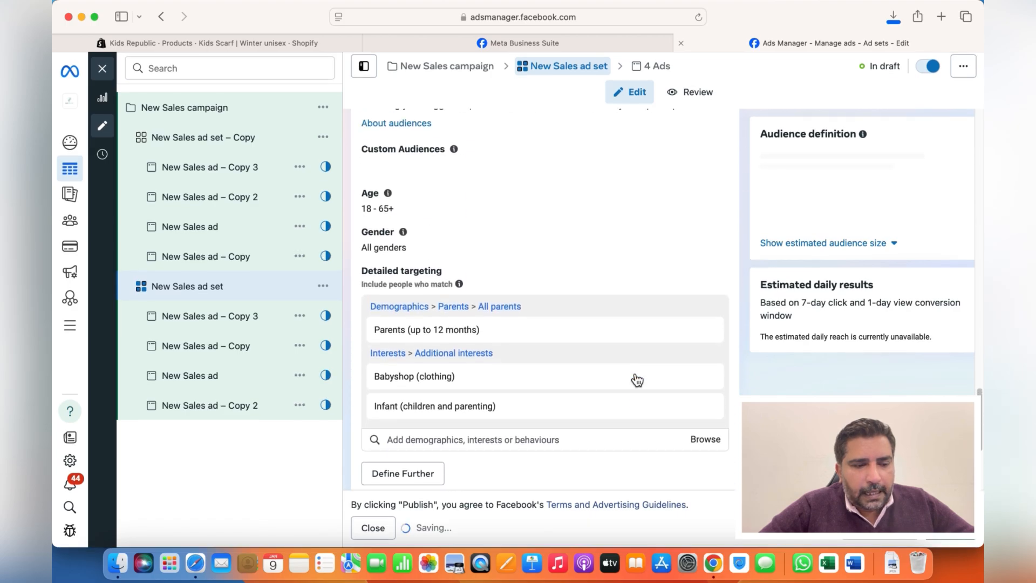
{"action": "scroll", "coordinate": [636, 379], "scroll_direction": "up", "scroll_amount": 1}
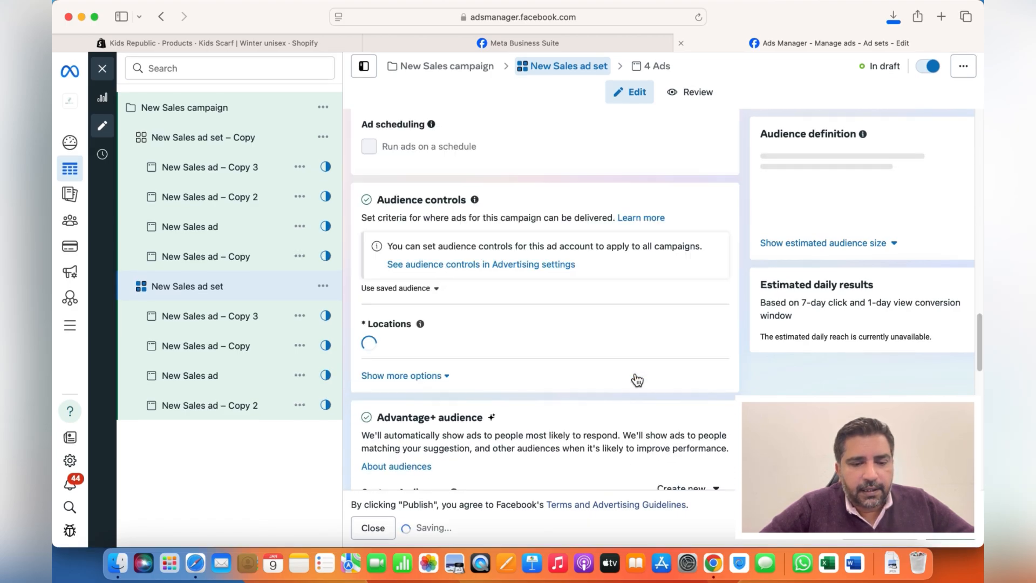
Step: Review the original New Sales ad set's location, custom and lookalike audiences, age, gender and detailed targeting
{"action": "scroll", "coordinate": [750, 380], "scroll_direction": "down", "scroll_amount": 5}
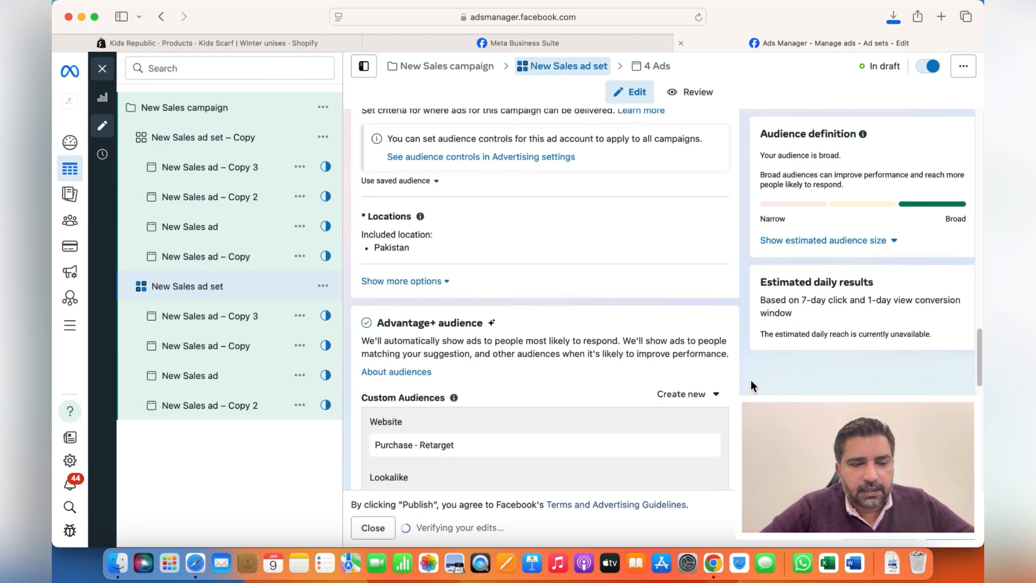
{"action": "scroll", "coordinate": [750, 380], "scroll_direction": "down", "scroll_amount": 2}
{"action": "scroll", "coordinate": [750, 380], "scroll_direction": "up", "scroll_amount": 3}
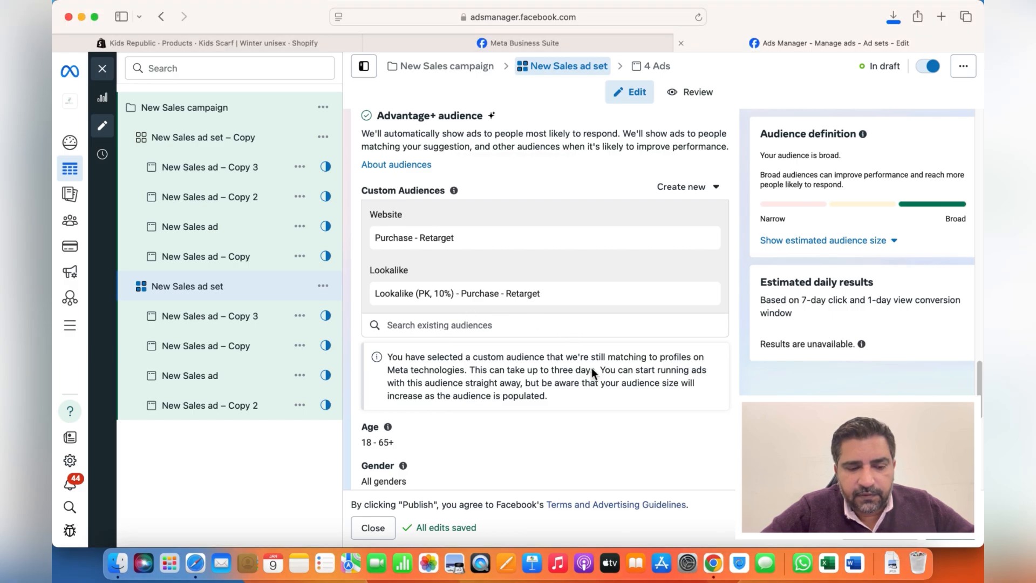
{"action": "scroll", "coordinate": [592, 368], "scroll_direction": "down", "scroll_amount": 5}
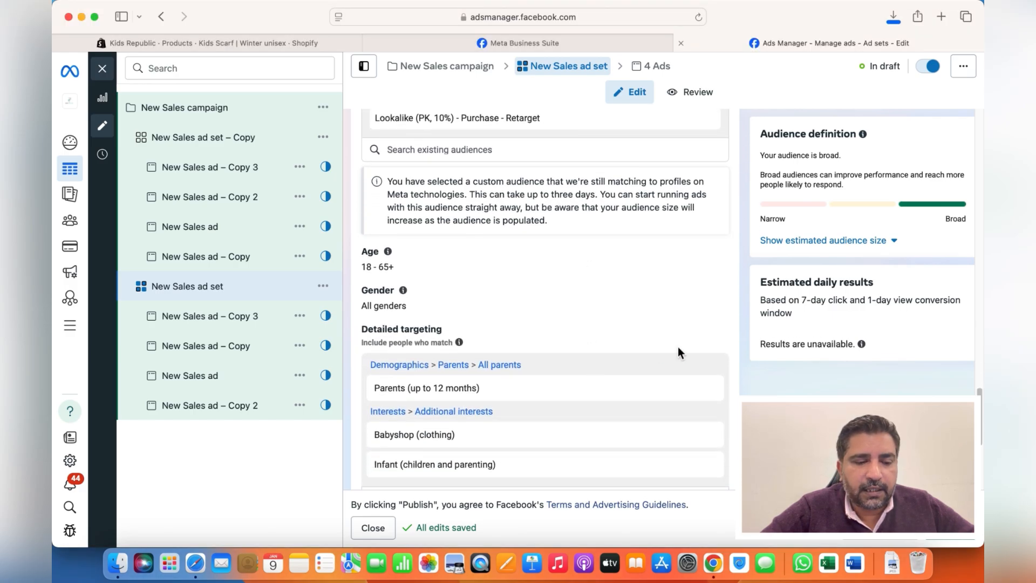
{"action": "scroll", "coordinate": [756, 372], "scroll_direction": "down", "scroll_amount": 4}
{"action": "scroll", "coordinate": [756, 372], "scroll_direction": "up", "scroll_amount": 7}
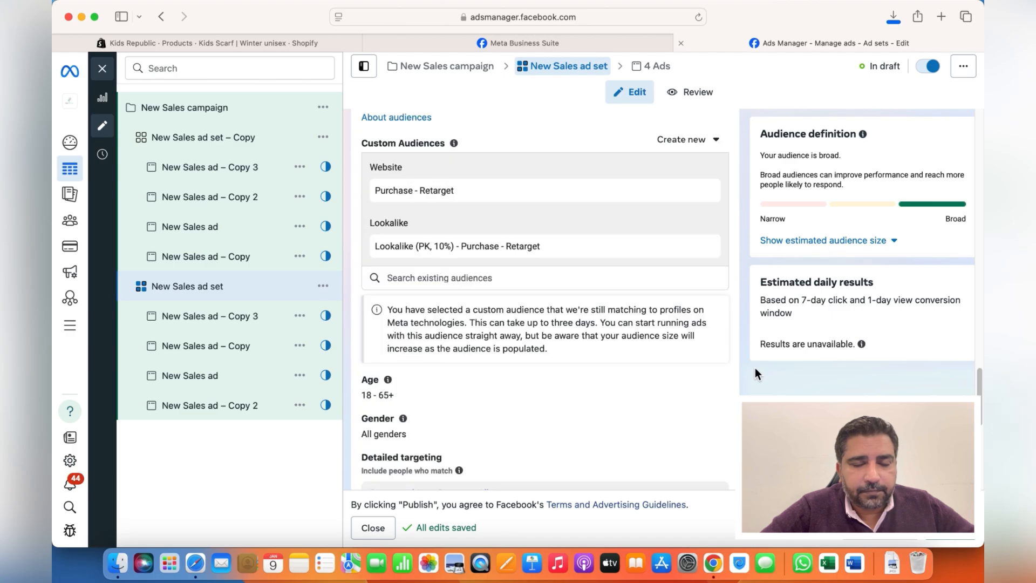
{"action": "scroll", "coordinate": [755, 368], "scroll_direction": "down", "scroll_amount": 5}
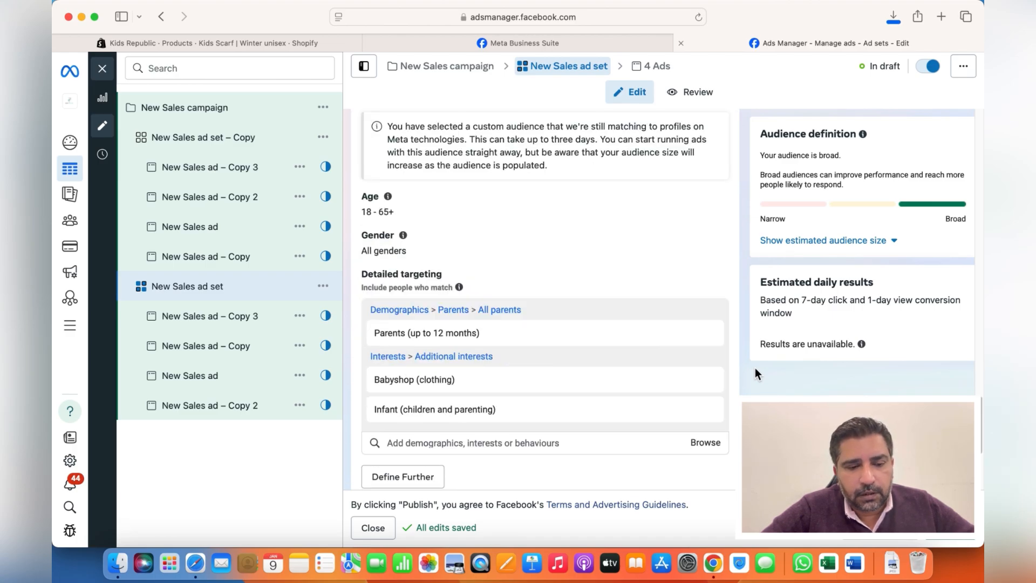
{"action": "scroll", "coordinate": [756, 368], "scroll_direction": "down", "scroll_amount": 2}
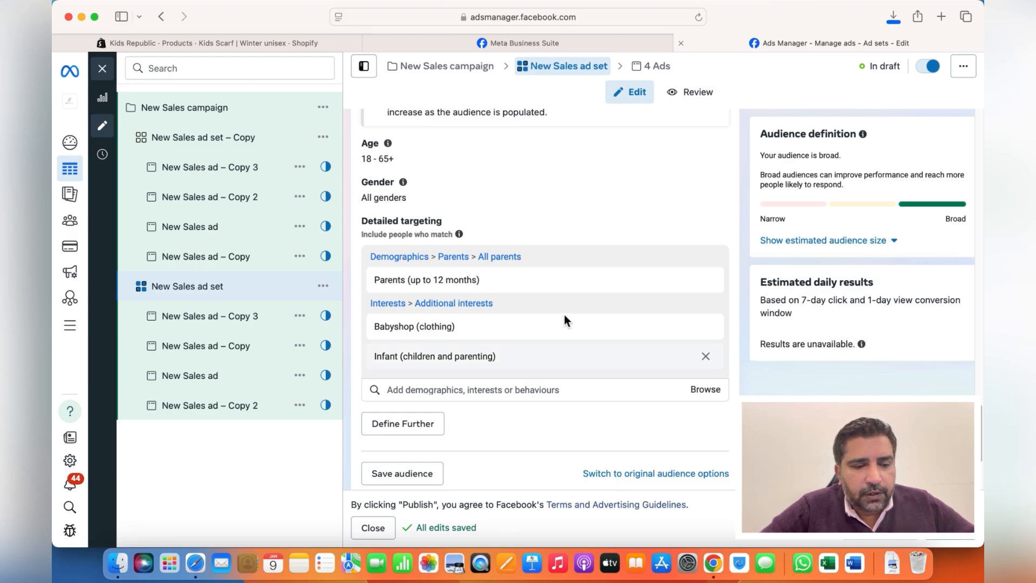
Step: Remove Parents (up to 12 months), Babyshop (clothing) and Infant (children and parenting) from the original New Sales ad set's detailed targeting
{"action": "mouse_move", "coordinate": [549, 285]}
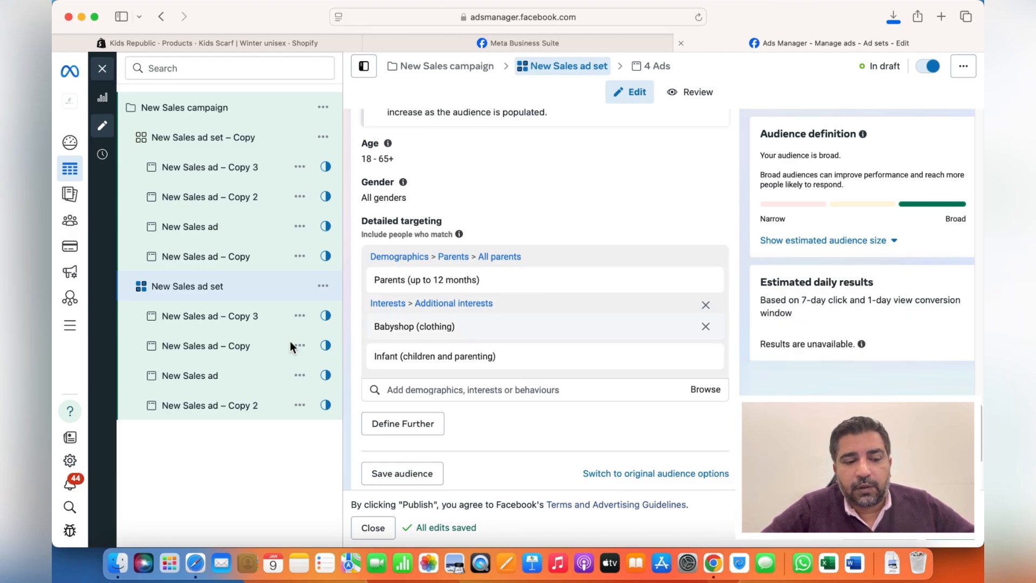
{"action": "mouse_move", "coordinate": [688, 283]}
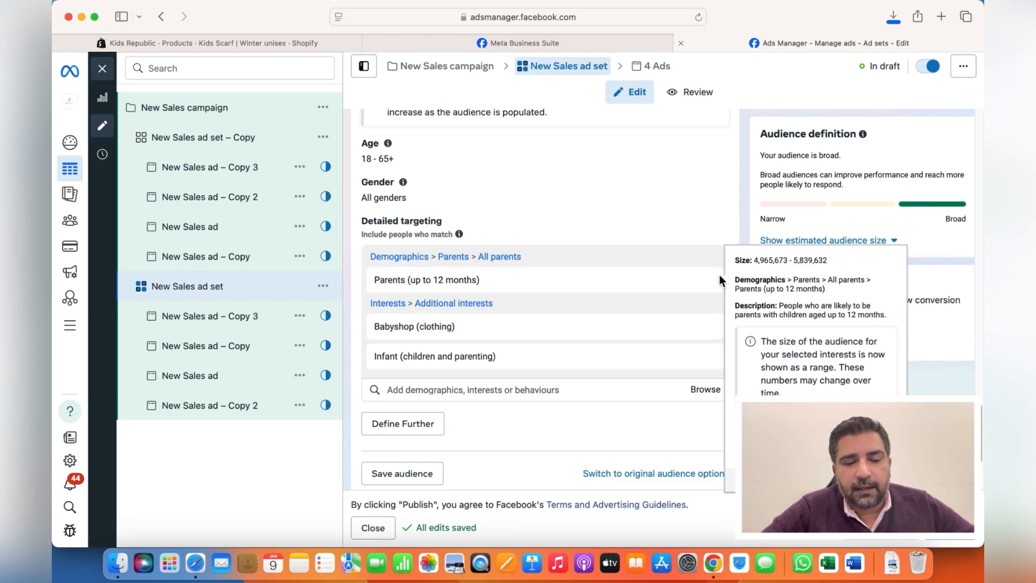
{"action": "left_click", "coordinate": [706, 280]}
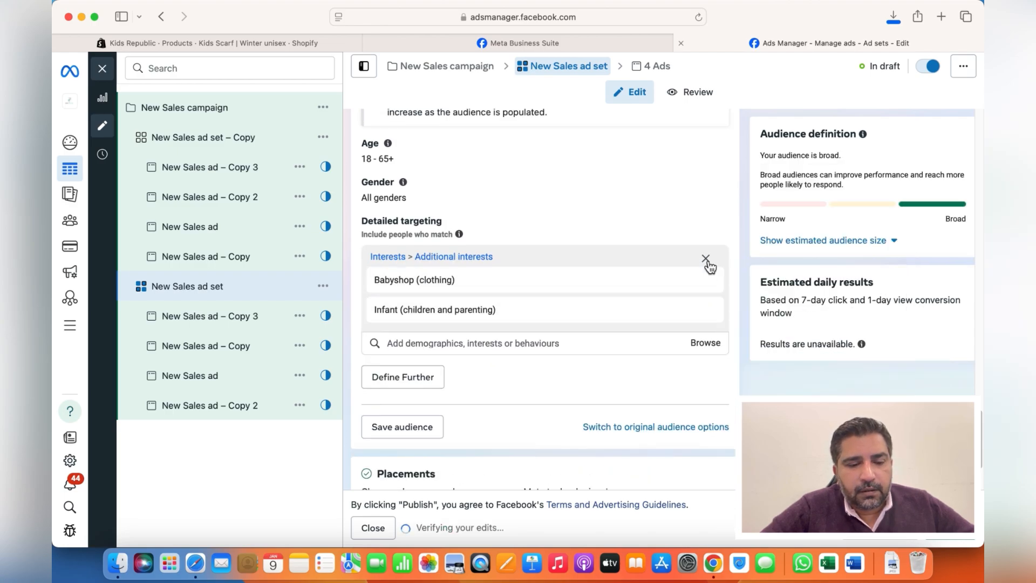
{"action": "left_click", "coordinate": [705, 258]}
{"action": "left_click", "coordinate": [705, 259]}
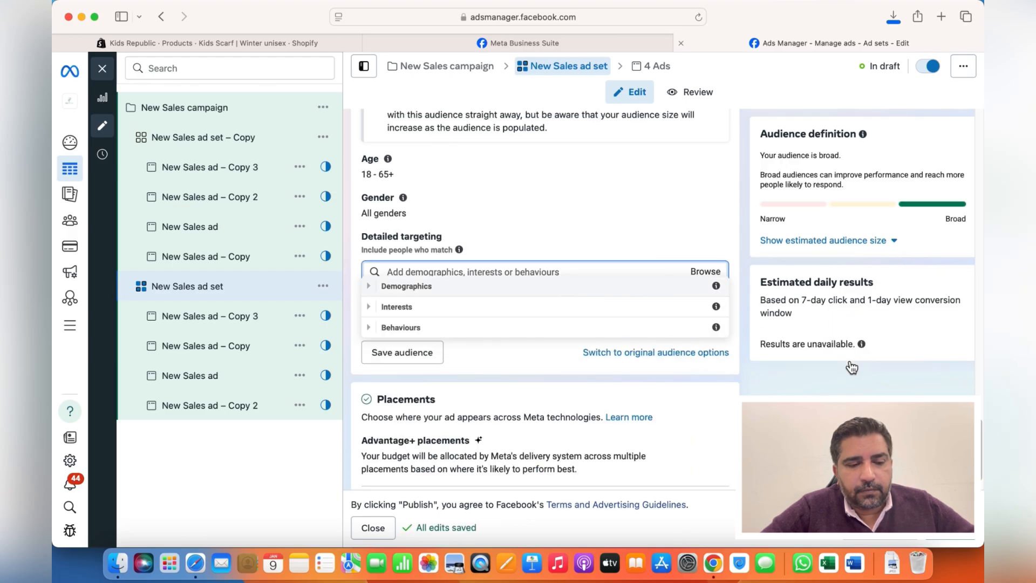
{"action": "left_click", "coordinate": [723, 393]}
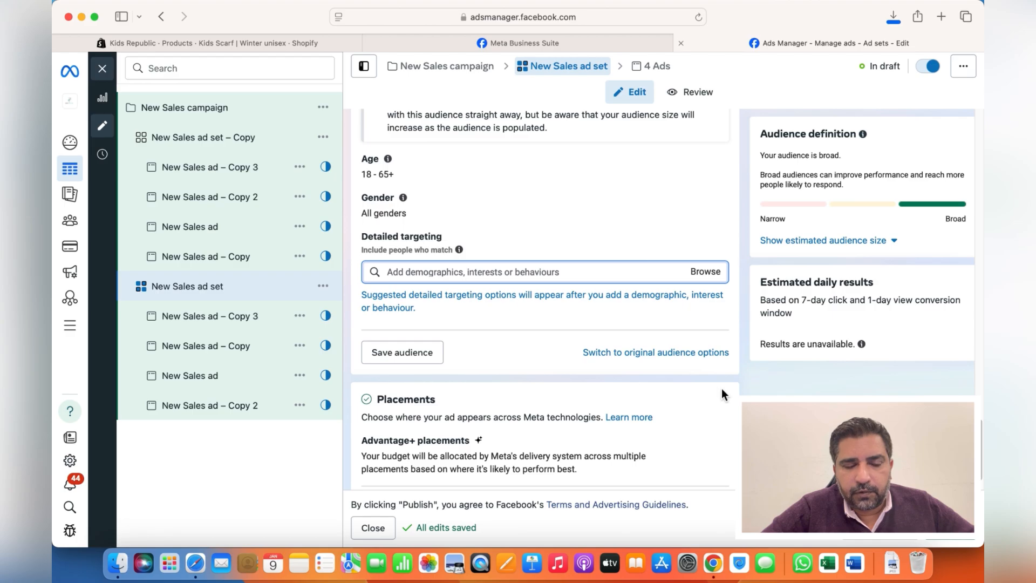
{"action": "scroll", "coordinate": [721, 387], "scroll_direction": "up", "scroll_amount": 2}
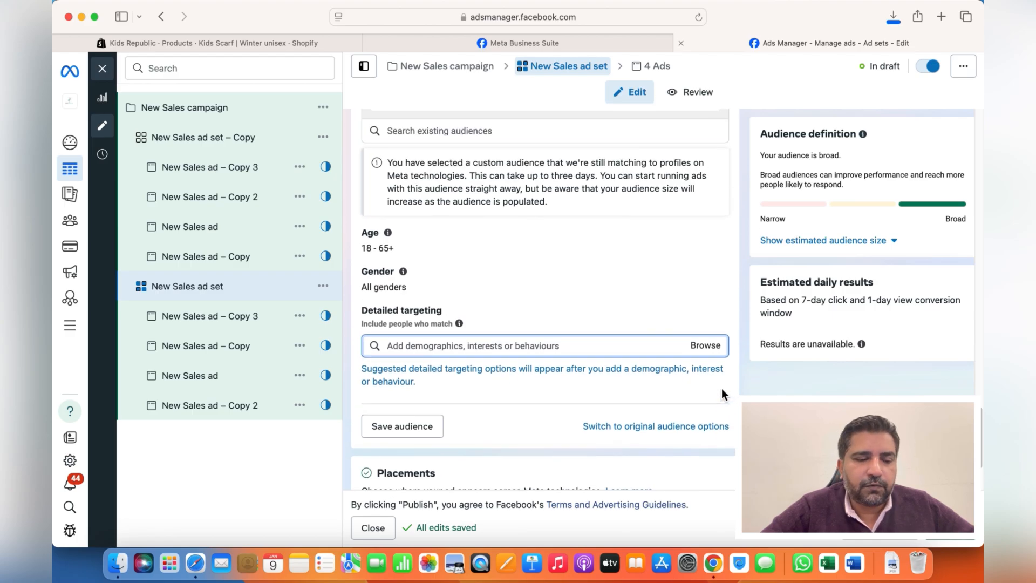